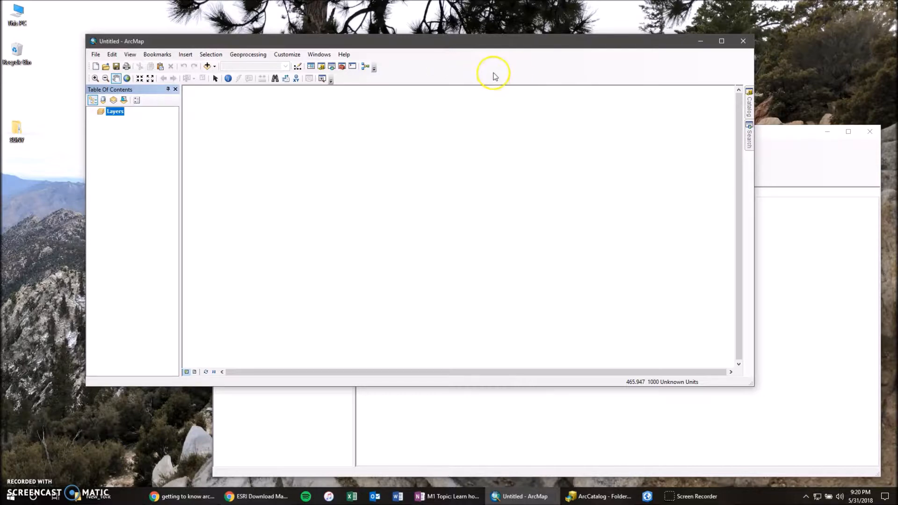
- Show the Editor toolbar and dock it directly beside the Tools toolbar
right_click(496, 71)
right_click(431, 66)
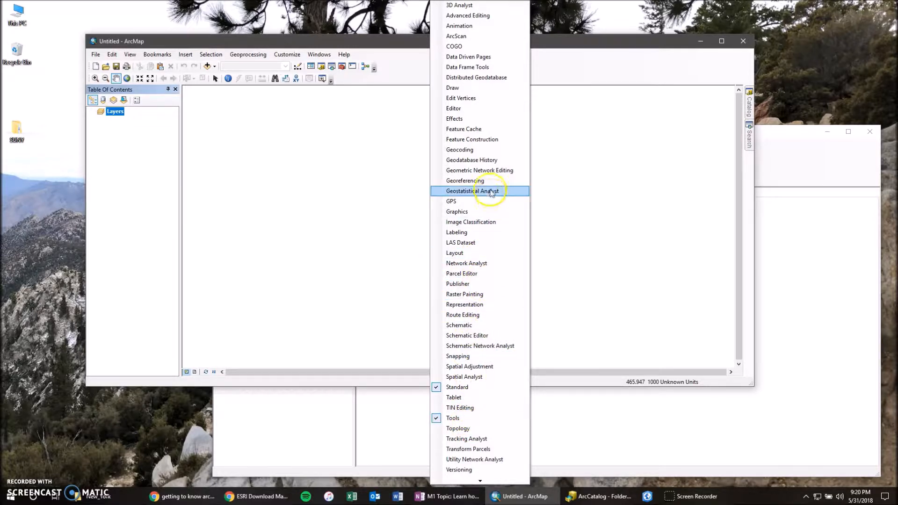
click(462, 108)
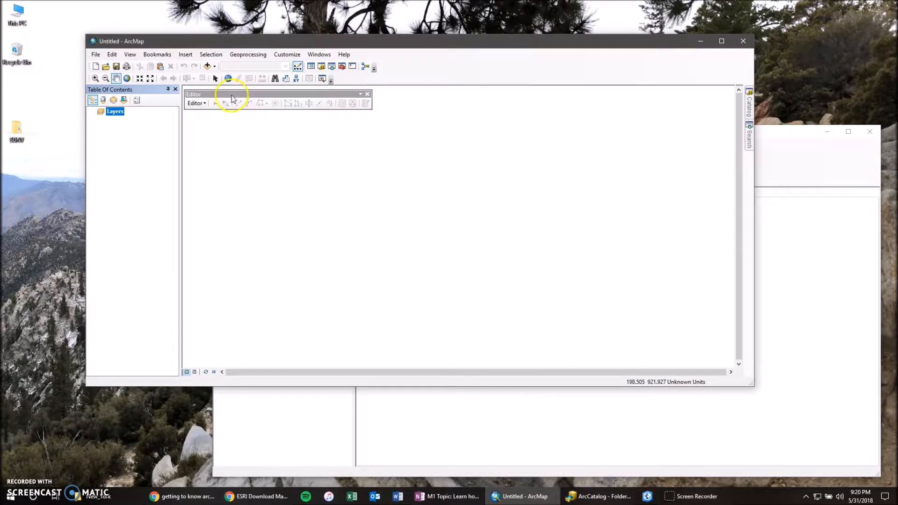
drag(198, 93, 226, 110)
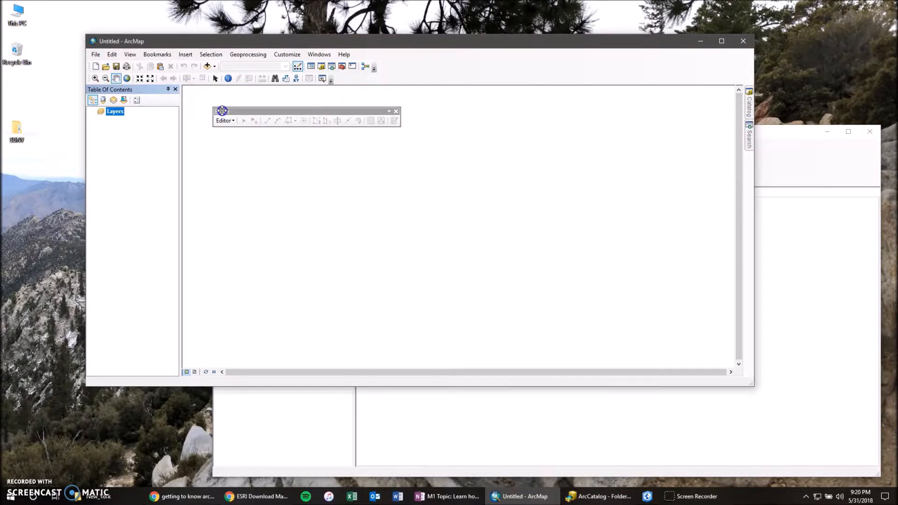
drag(222, 111, 240, 113)
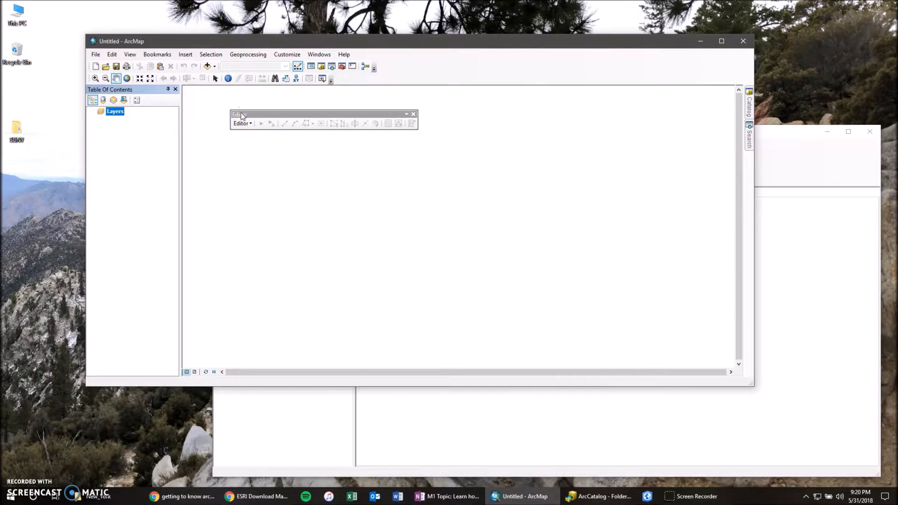
drag(240, 114, 367, 79)
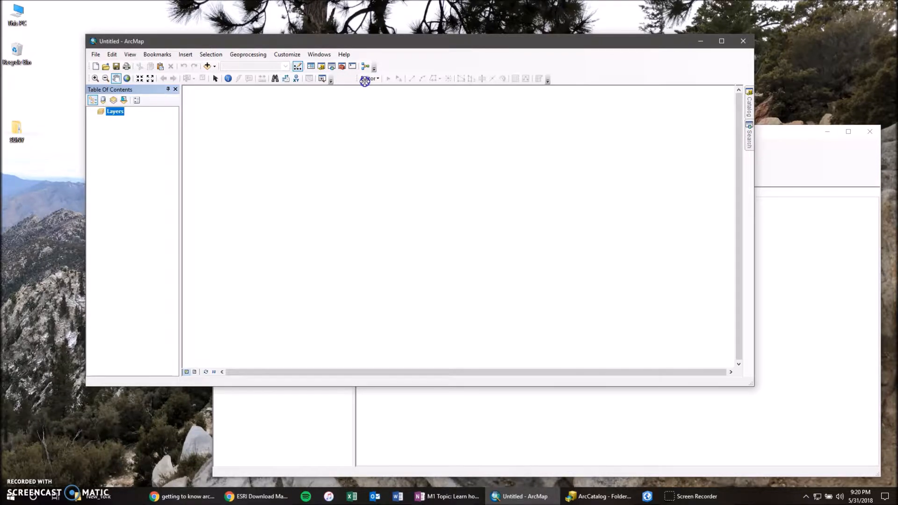
right_click(408, 65)
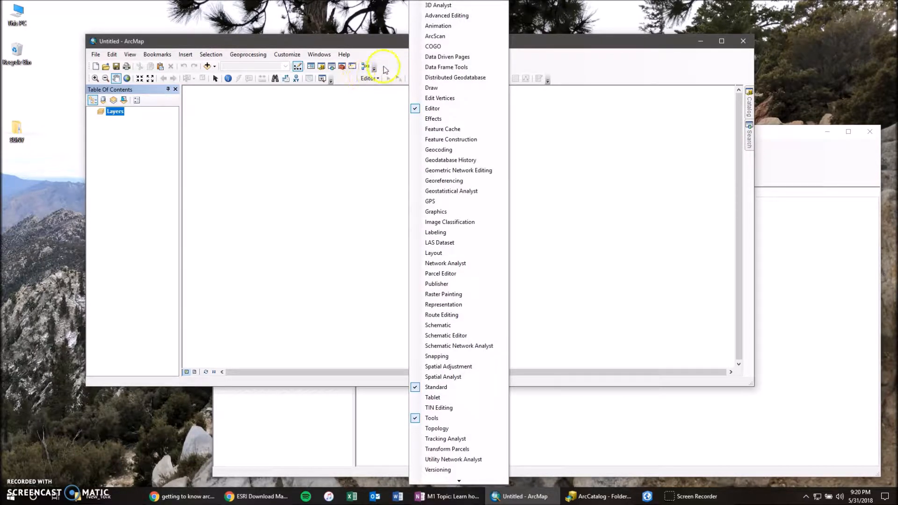
drag(357, 78, 341, 79)
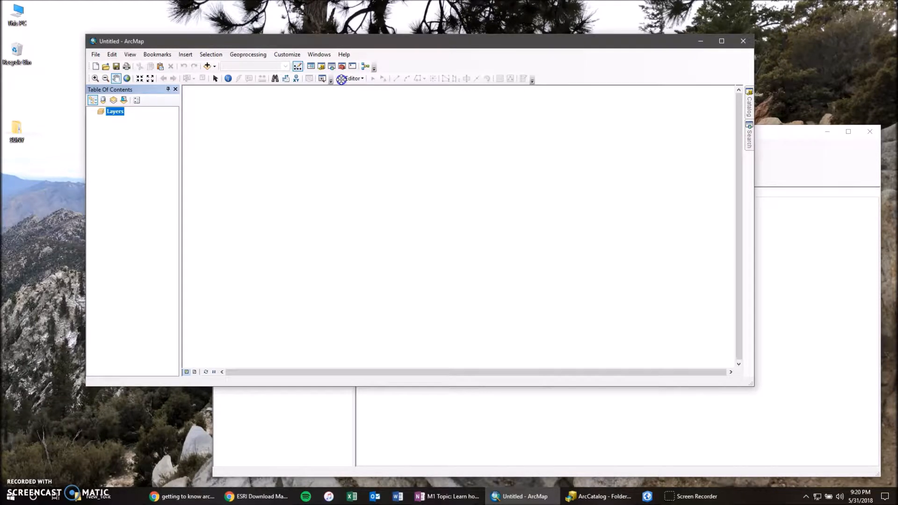
- Show the Georeferencing toolbar and dock it beside the Standard toolbar
right_click(417, 76)
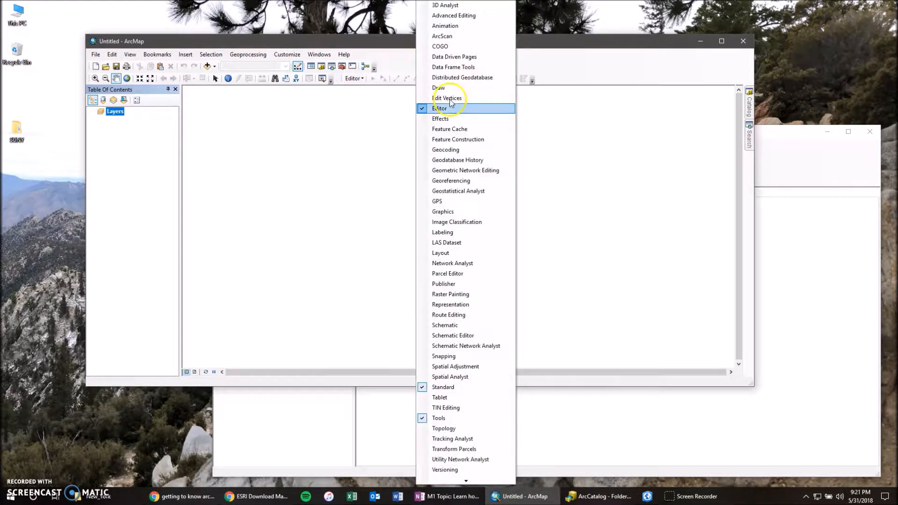
click(477, 182)
drag(209, 96, 288, 143)
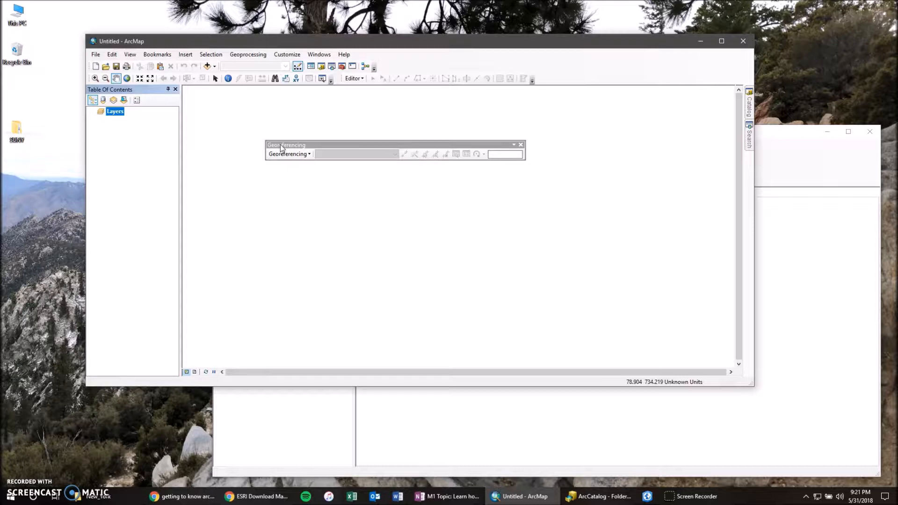
drag(280, 144, 397, 65)
- Show the Layout toolbar and dock it after the Editor toolbar
right_click(555, 79)
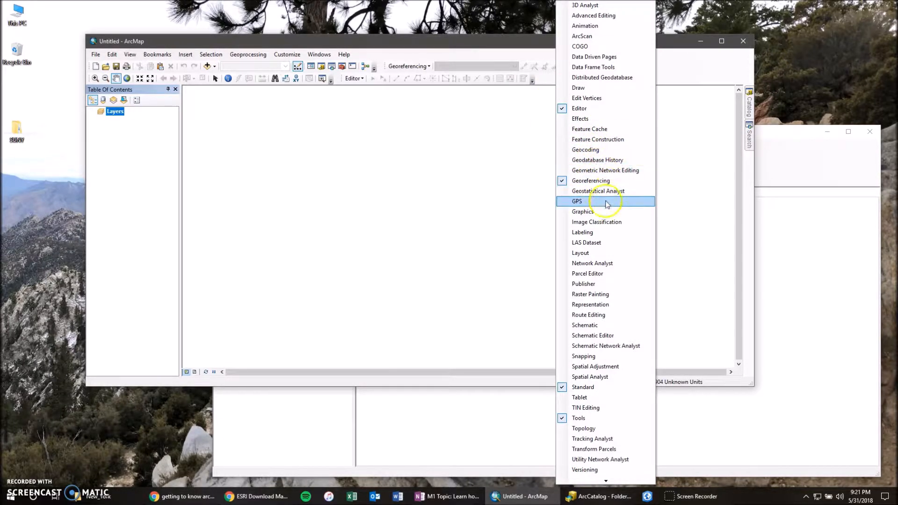
click(592, 253)
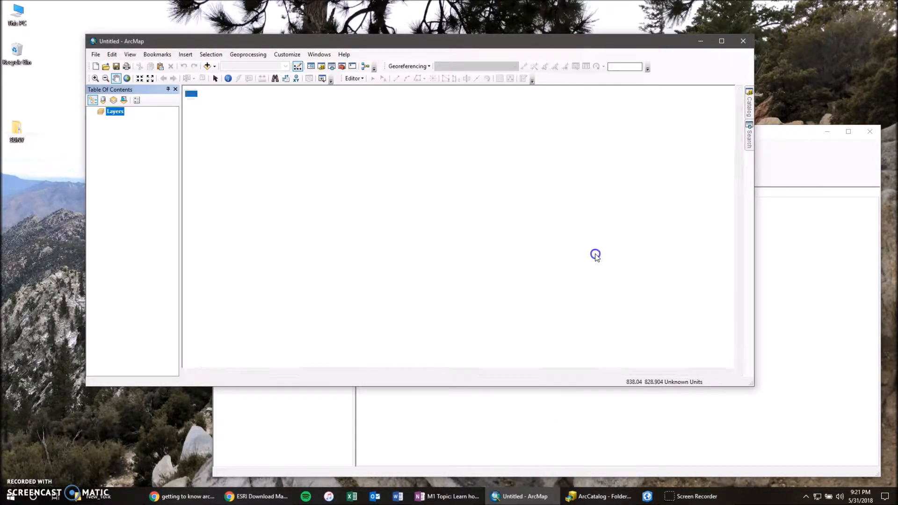
drag(206, 95, 264, 136)
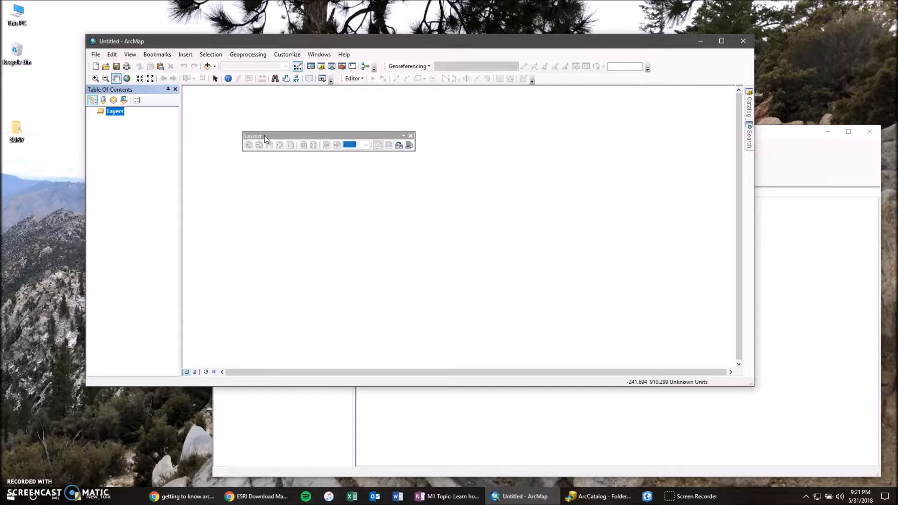
drag(259, 139, 567, 82)
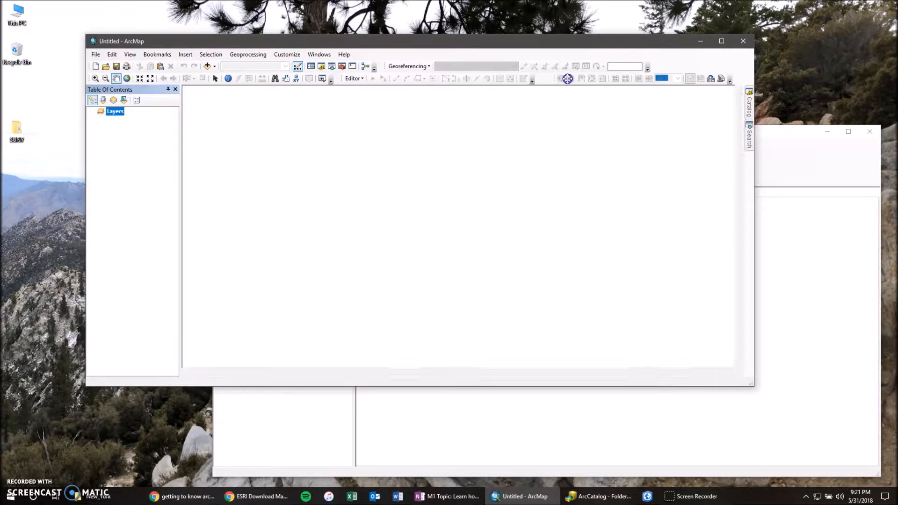
- Show the Spatial Analyst toolbar and dock it after the Georeferencing toolbar
right_click(556, 56)
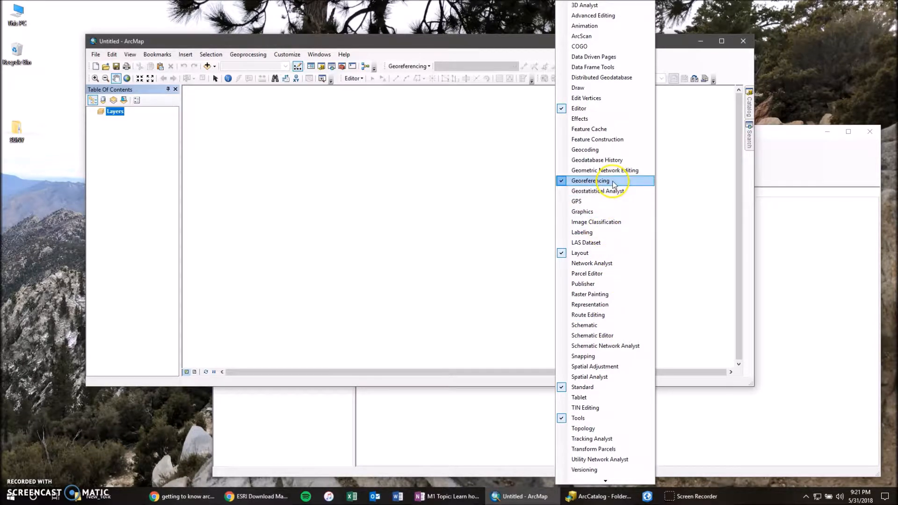
click(606, 381)
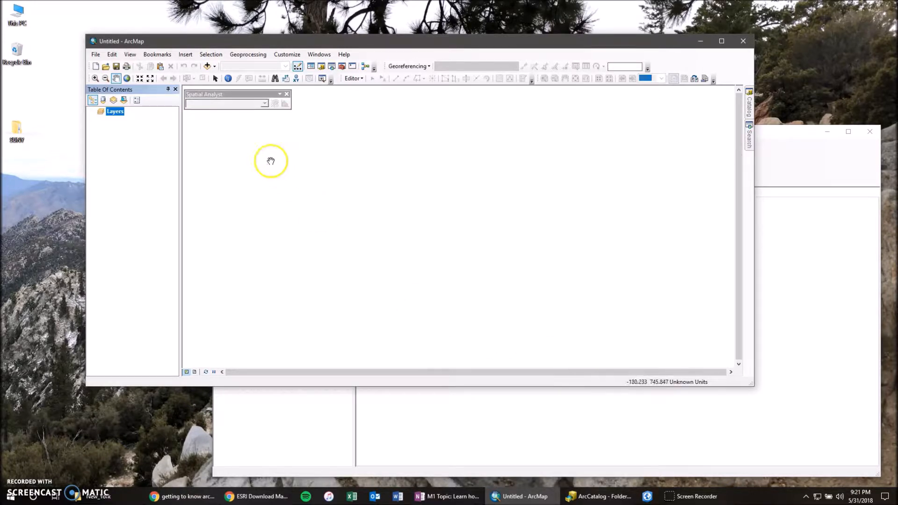
drag(203, 95, 678, 70)
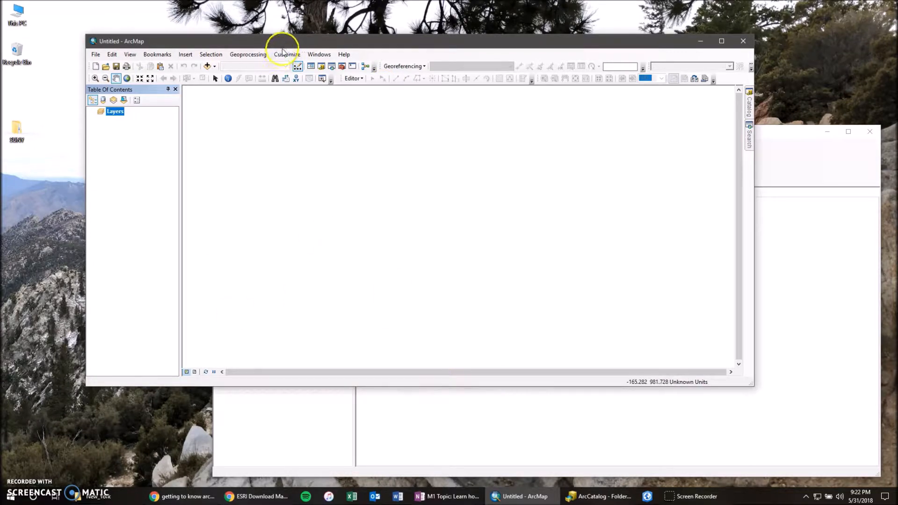
- Reposition the ArcMap and ArcCatalog windows on the desktop and bring ArcMap back to the front
drag(290, 46, 297, 21)
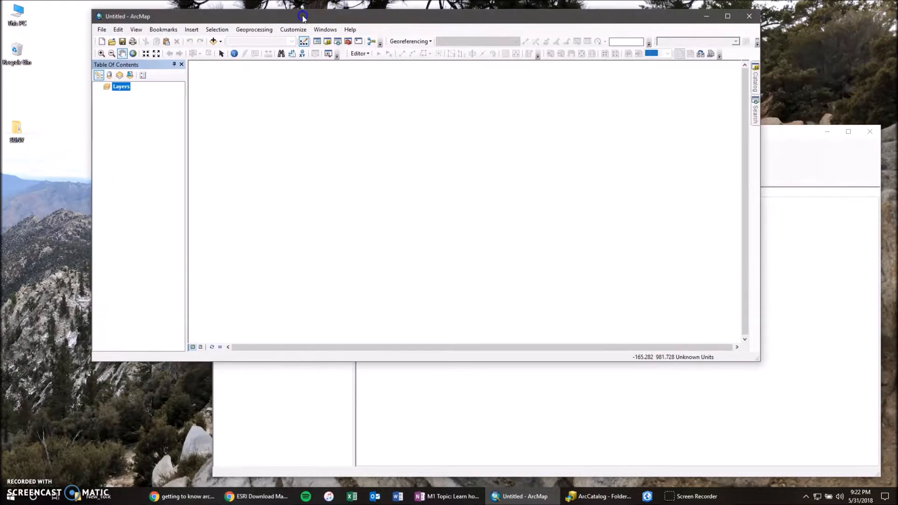
click(578, 497)
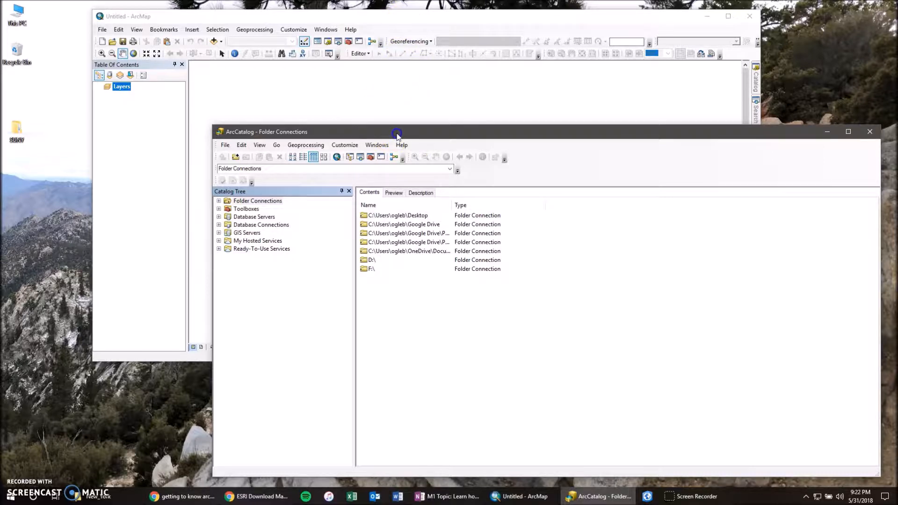
drag(395, 135, 356, 128)
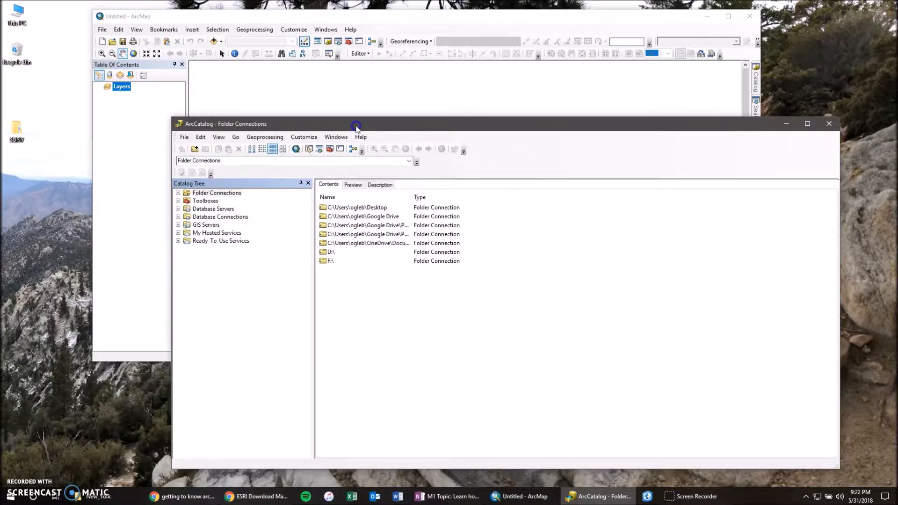
click(413, 18)
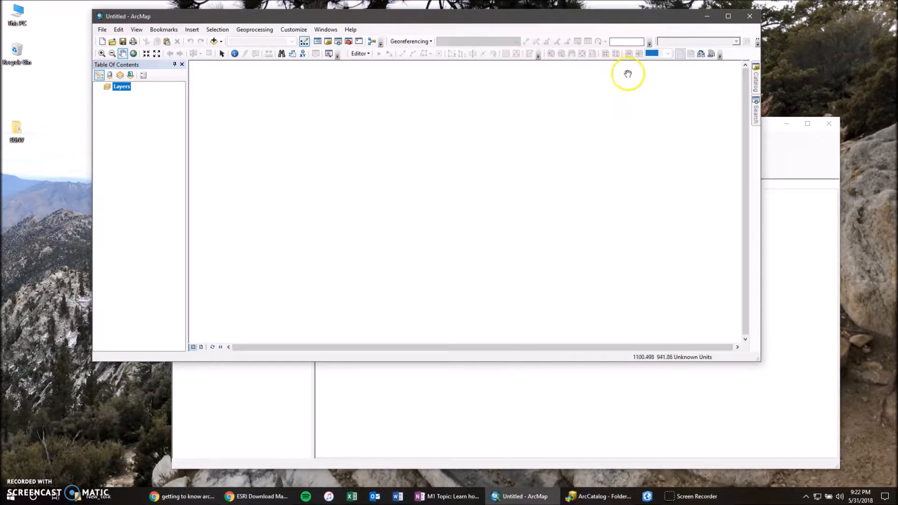
- Pin the Catalog window open in ArcMap and return it to auto-hide
click(757, 85)
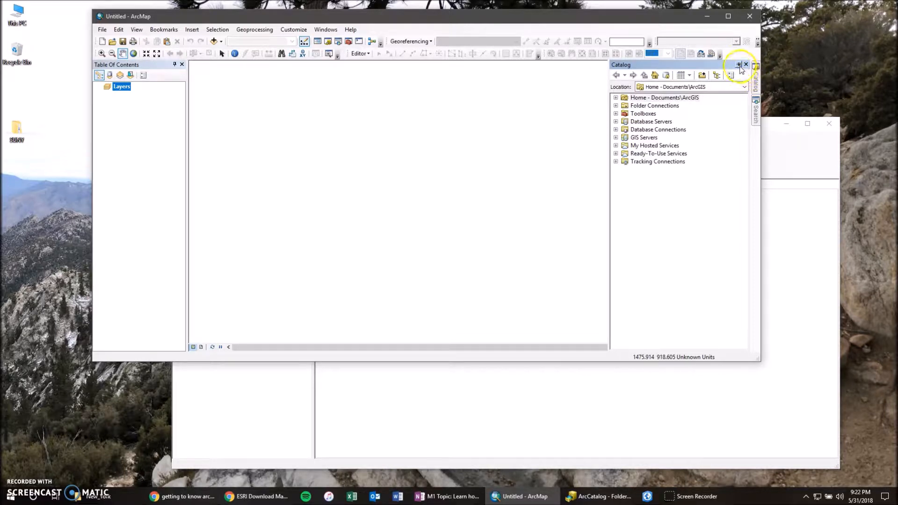
click(739, 65)
click(750, 64)
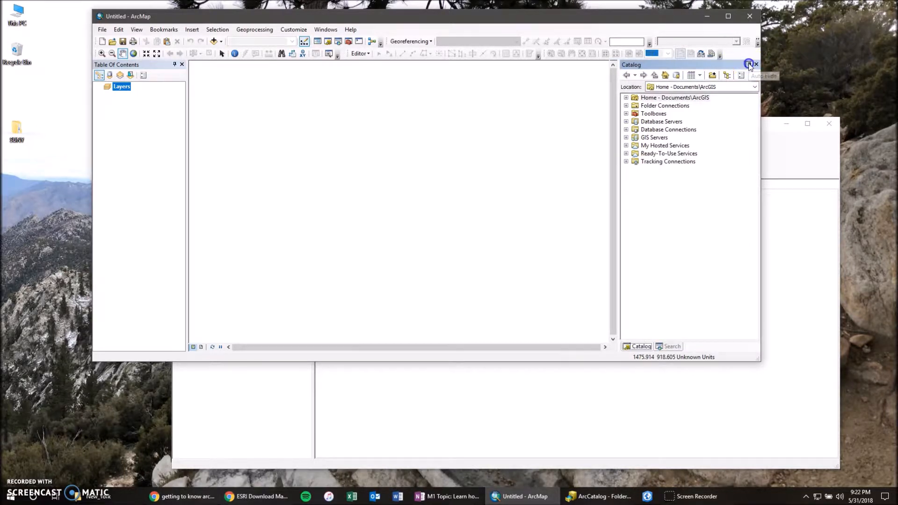
mouse_move(755, 77)
click(739, 64)
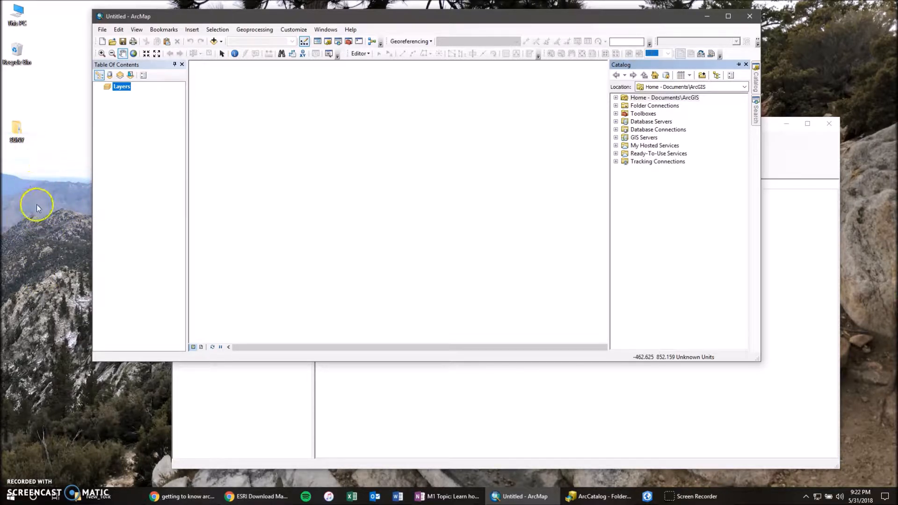
click(56, 204)
- Open the SUNY folder on the desktop and close the other New_York File Explorer window
mouse_move(16, 130)
mouse_down()
mouse_move(33, 156)
mouse_move(13, 119)
mouse_move(17, 130)
mouse_up()
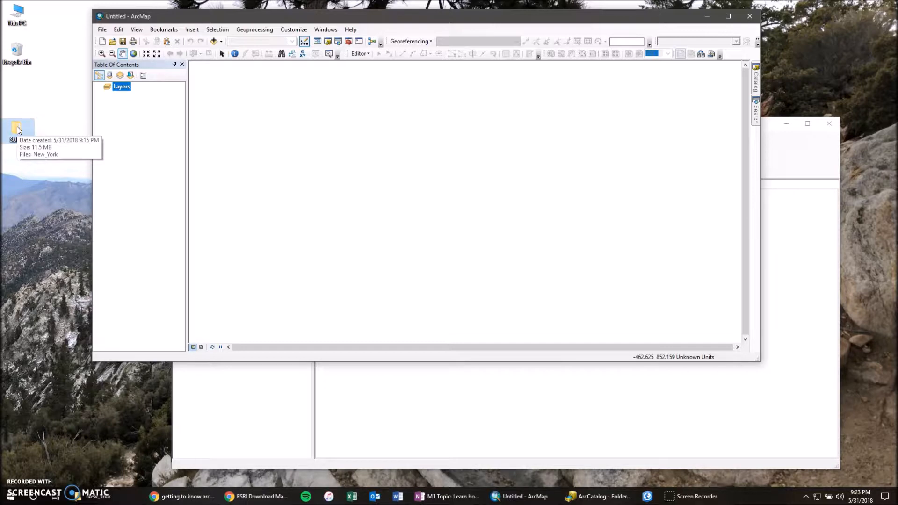
double_click(17, 130)
right_click(16, 123)
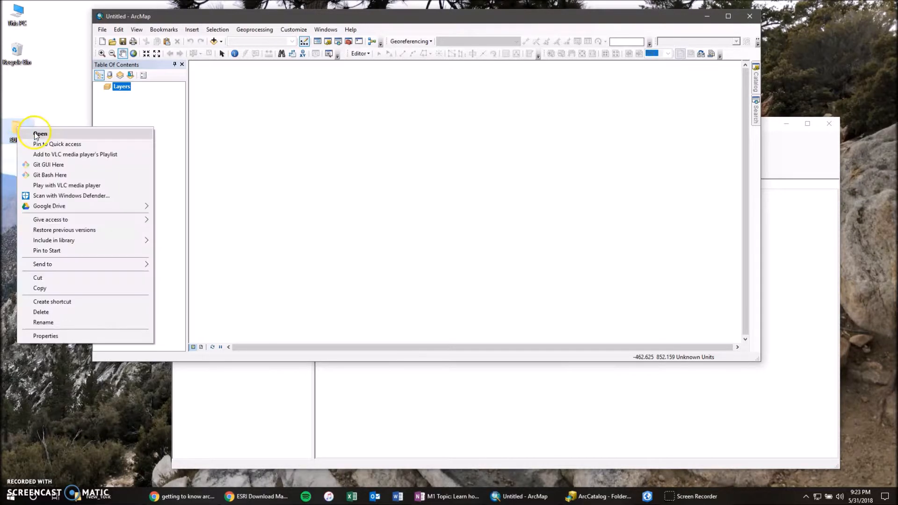
click(26, 128)
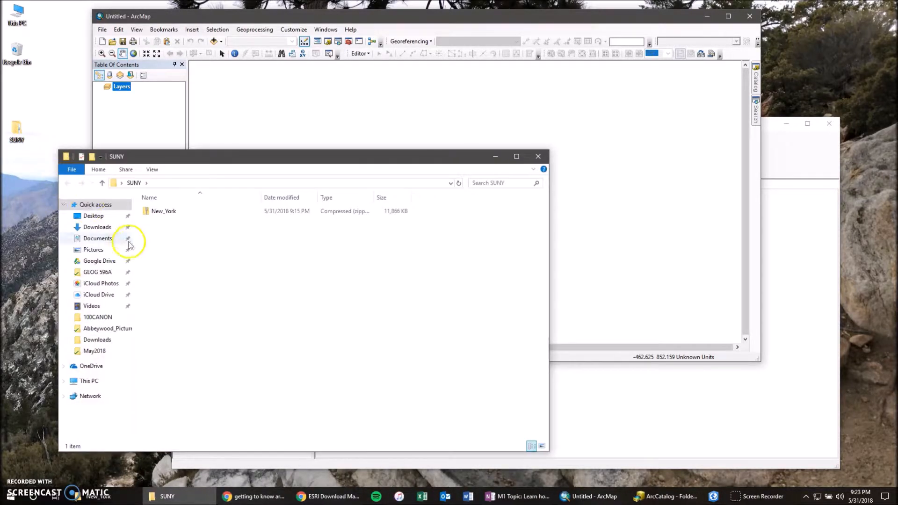
right_click(114, 494)
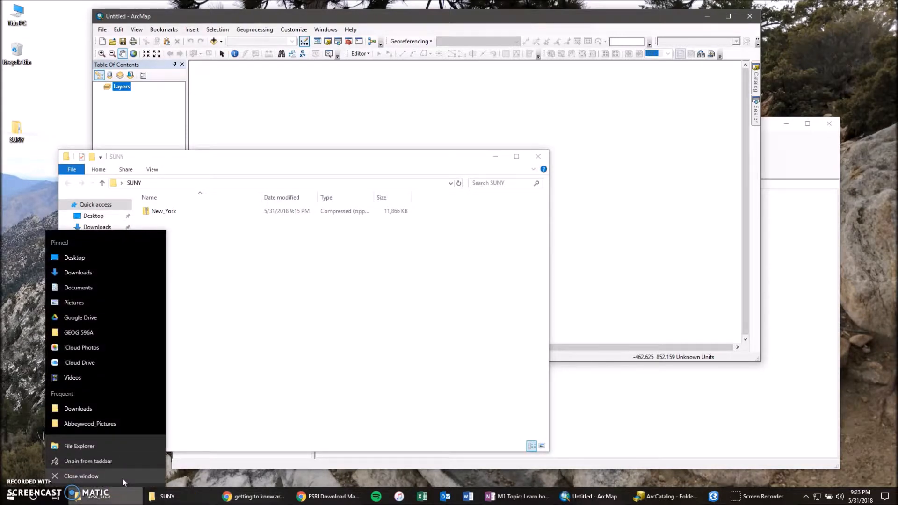
click(119, 482)
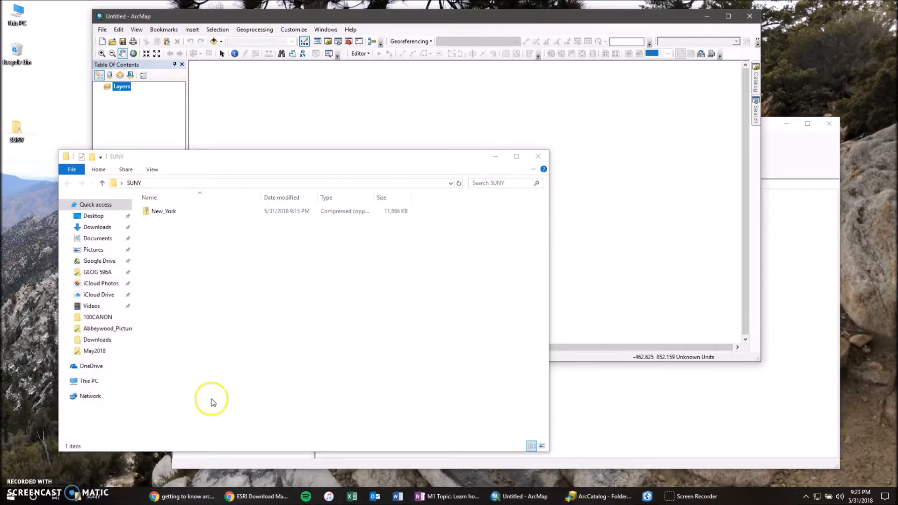
- Extract the New_York zip archive into the SUNY\New_York folder and close the original SUNY folder window
click(164, 214)
right_click(163, 214)
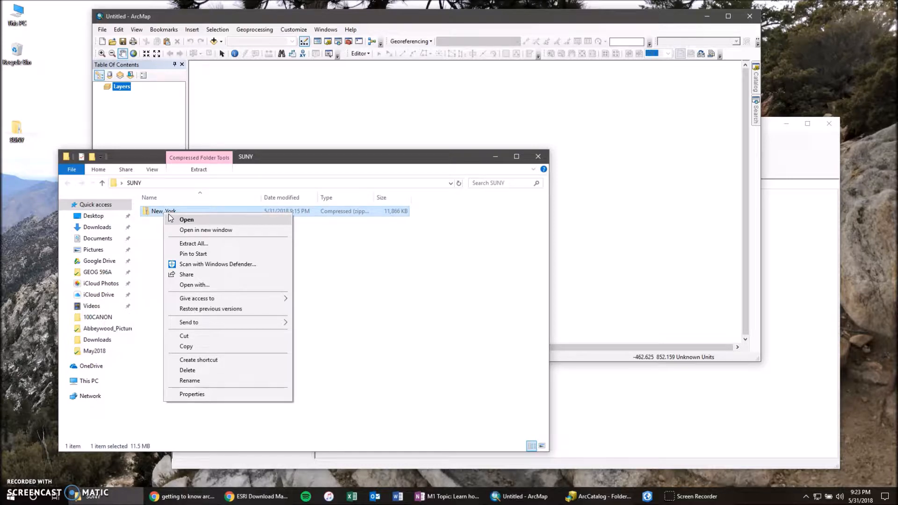
click(194, 247)
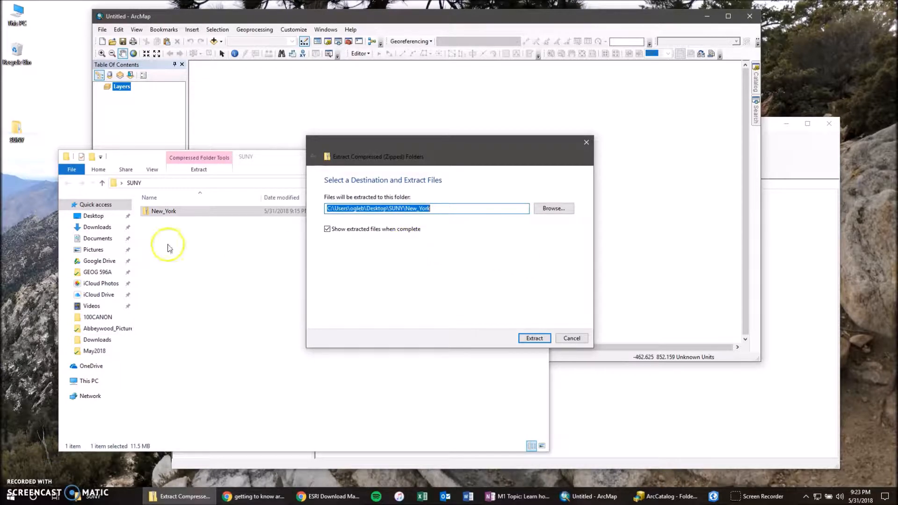
click(533, 339)
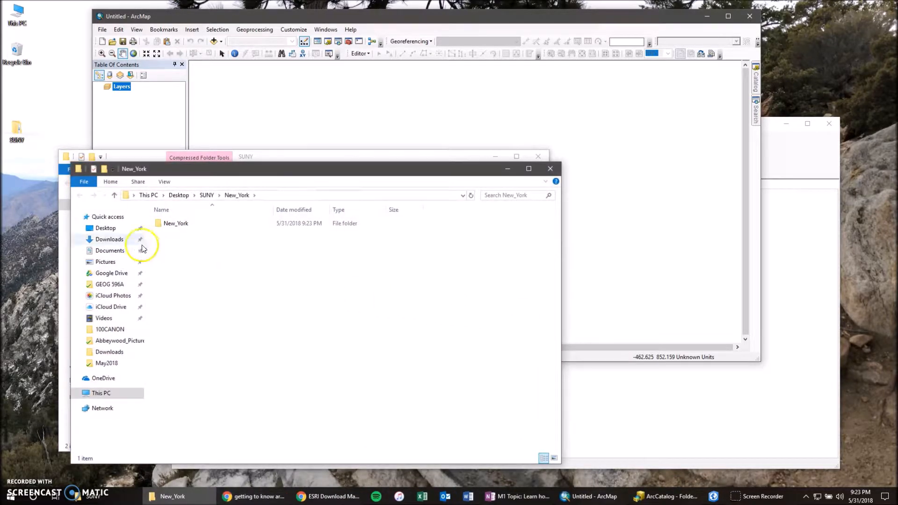
click(538, 156)
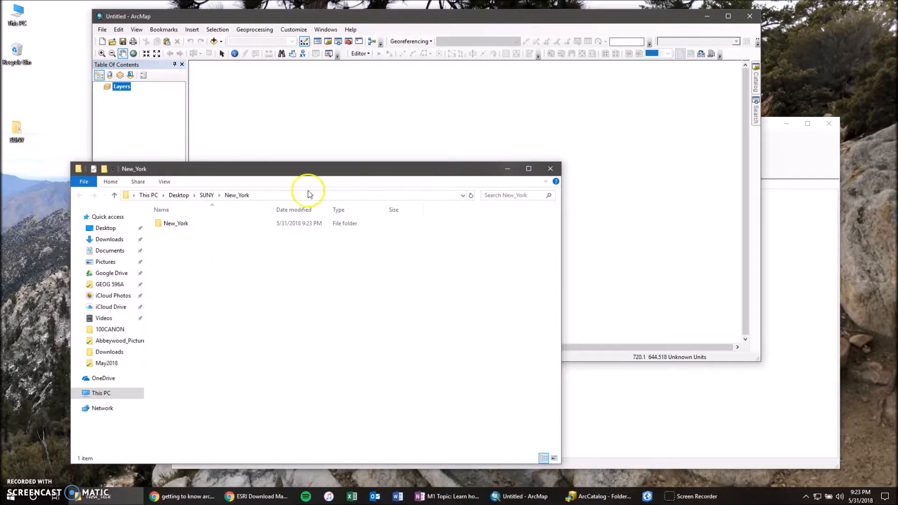
- Open the inner New_York folder and select the NY_Counties DBF file among the extracted shapefile files
double_click(172, 224)
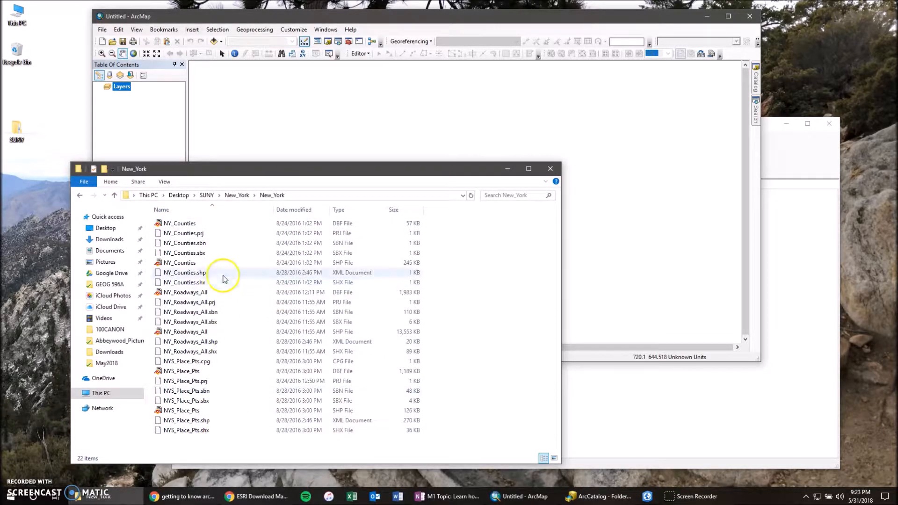
drag(277, 171, 259, 158)
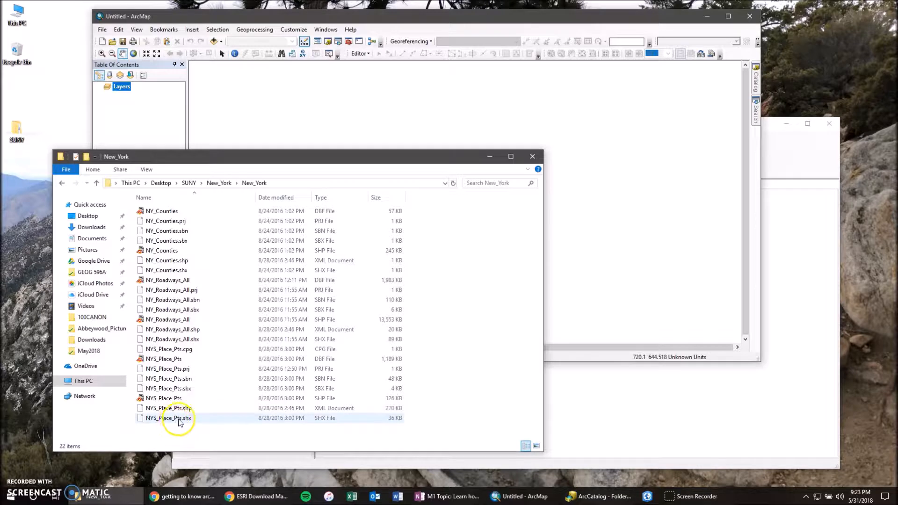
click(163, 211)
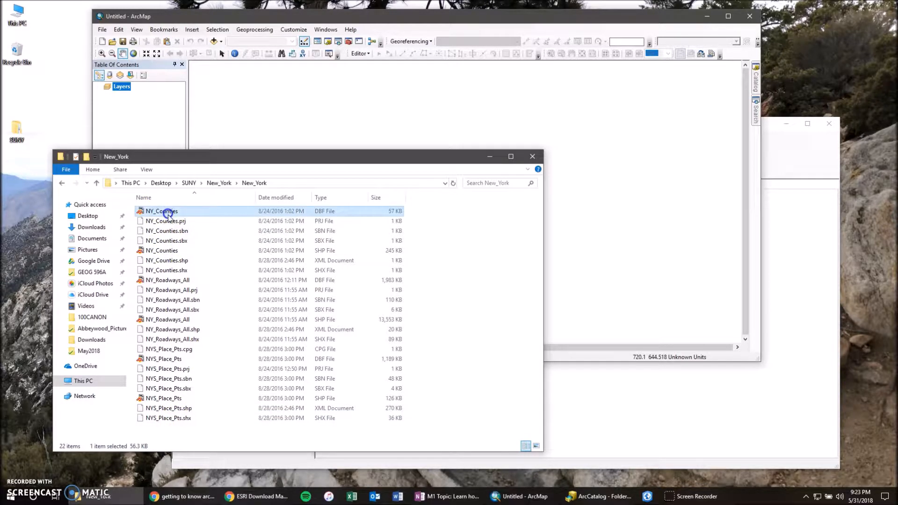
- Extend the selection to all NY_Counties files, switch to ArcCatalog, and move its window clear of the file list
shift+click(169, 271)
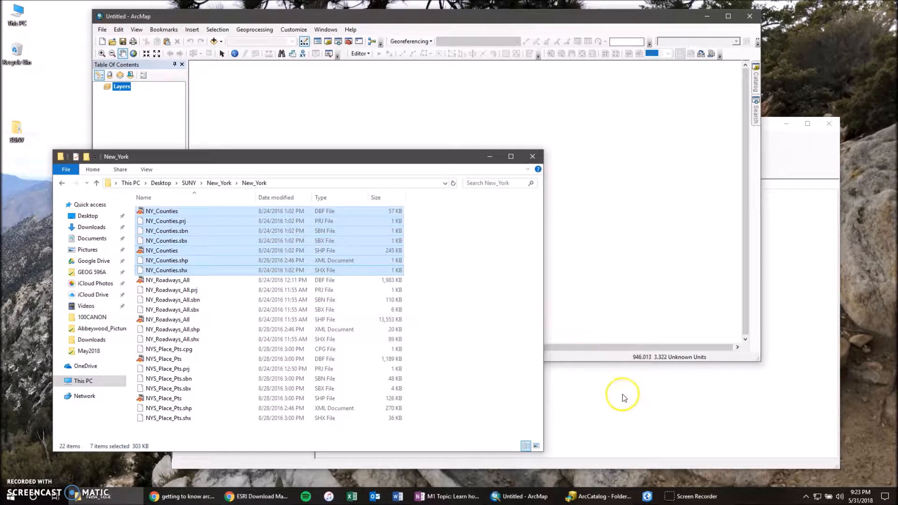
click(657, 420)
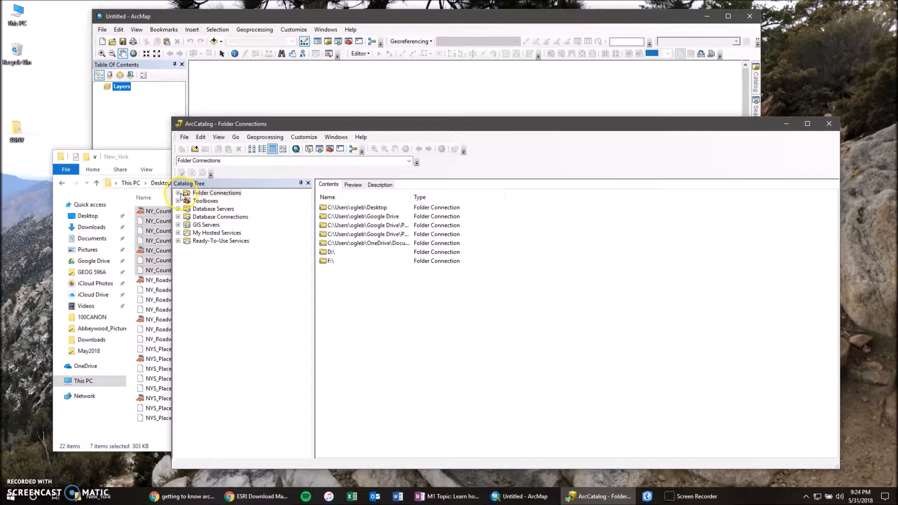
right_click(227, 196)
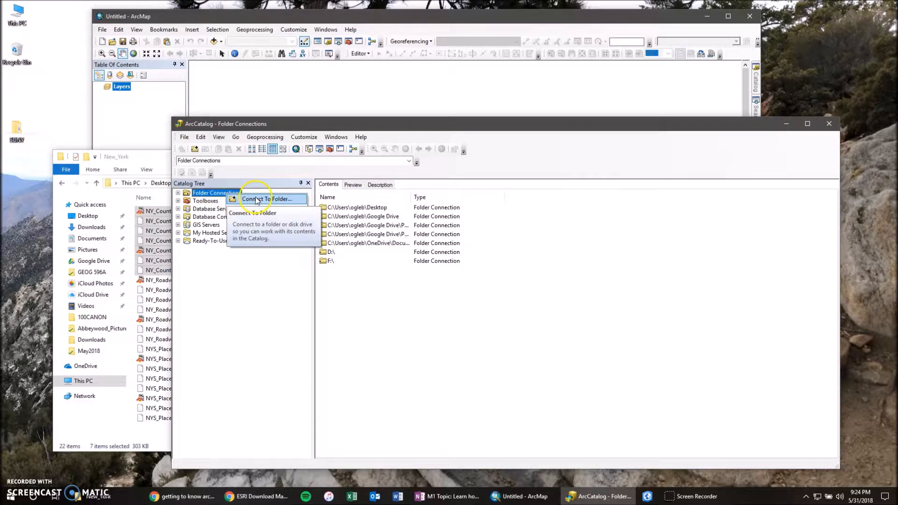
right_click(381, 127)
click(381, 125)
drag(321, 125, 451, 124)
- Add a folder connection in ArcCatalog to the inner New_York folder at Desktop\SUNY\New_York\New_York
right_click(350, 194)
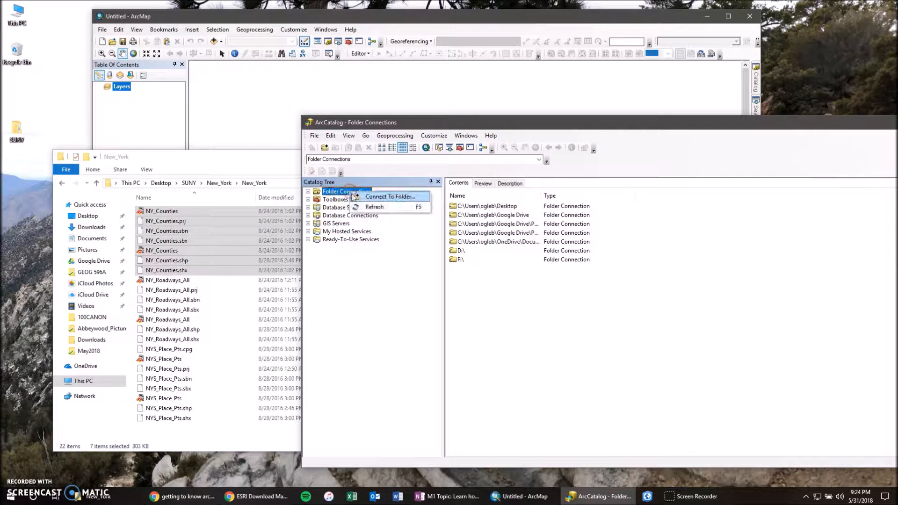
click(380, 198)
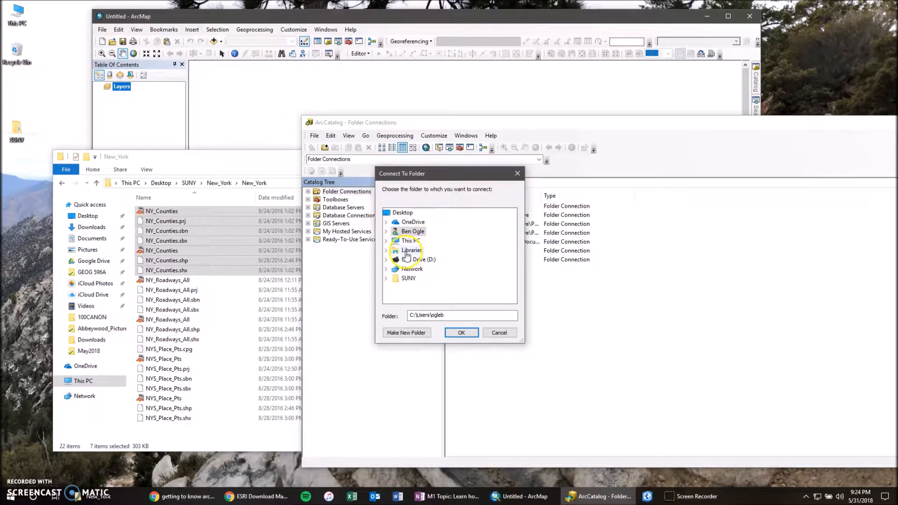
click(388, 231)
click(388, 213)
click(401, 215)
click(386, 278)
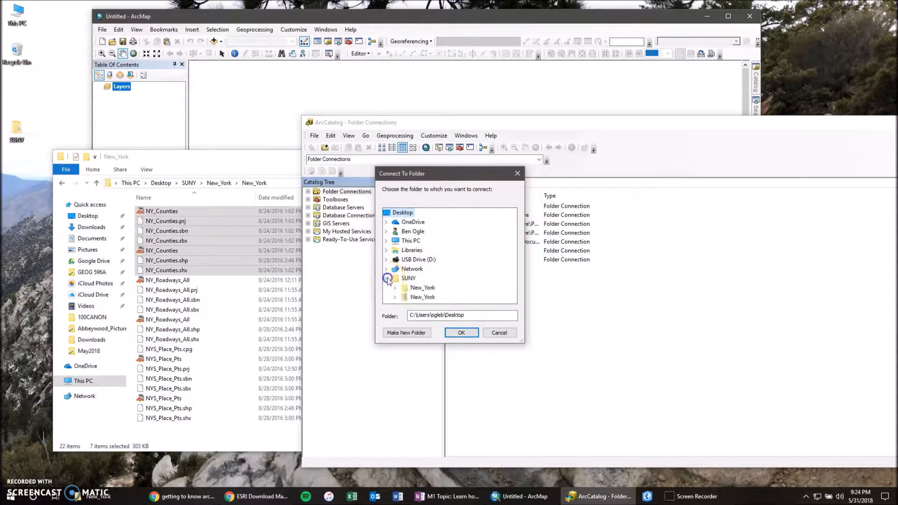
click(436, 290)
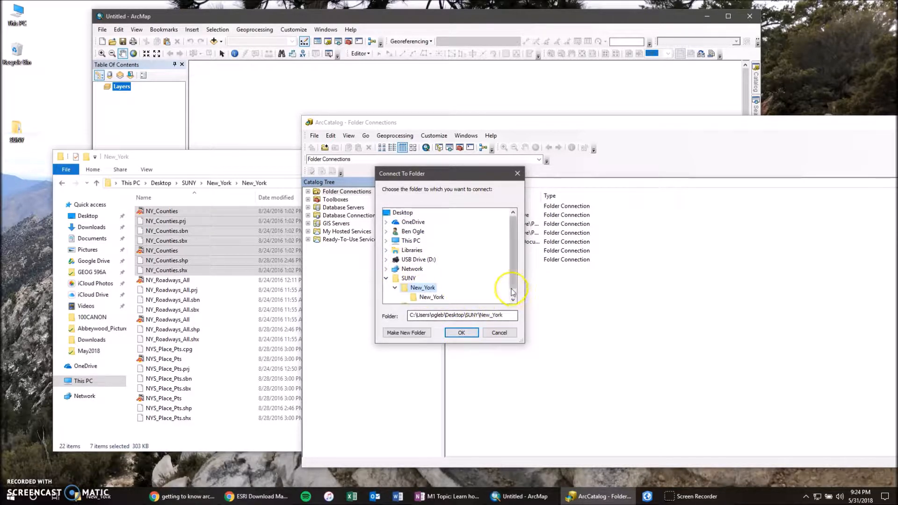
scroll(512, 293, down, 1)
click(431, 288)
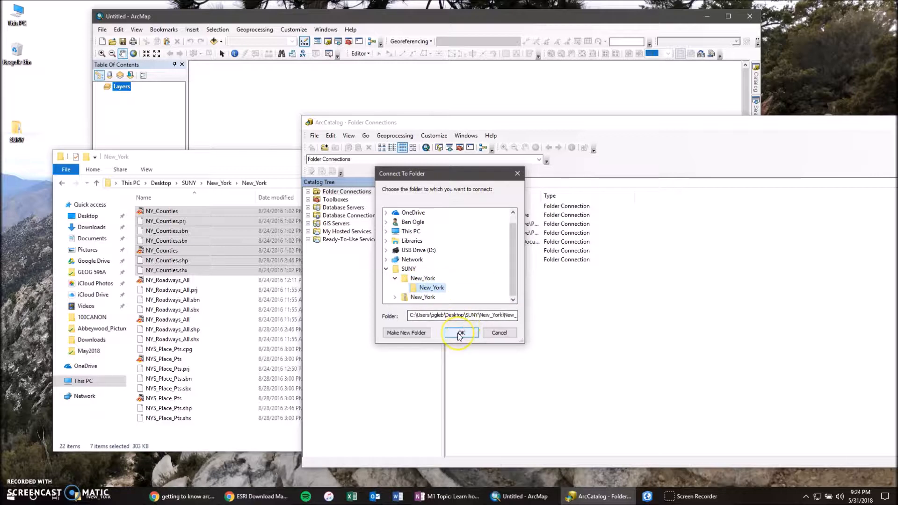
click(460, 334)
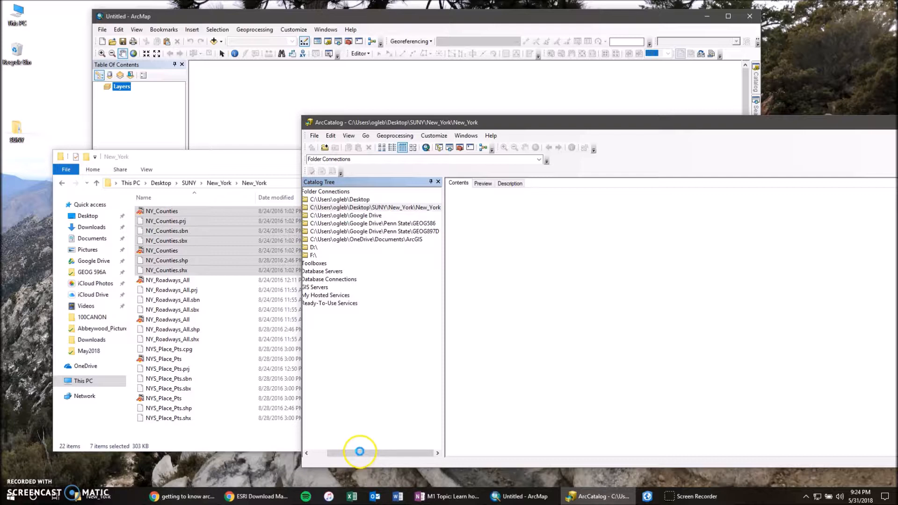
- Expand the new New_York folder connection and preview the geography of NY_Counties.shp
drag(359, 452, 341, 452)
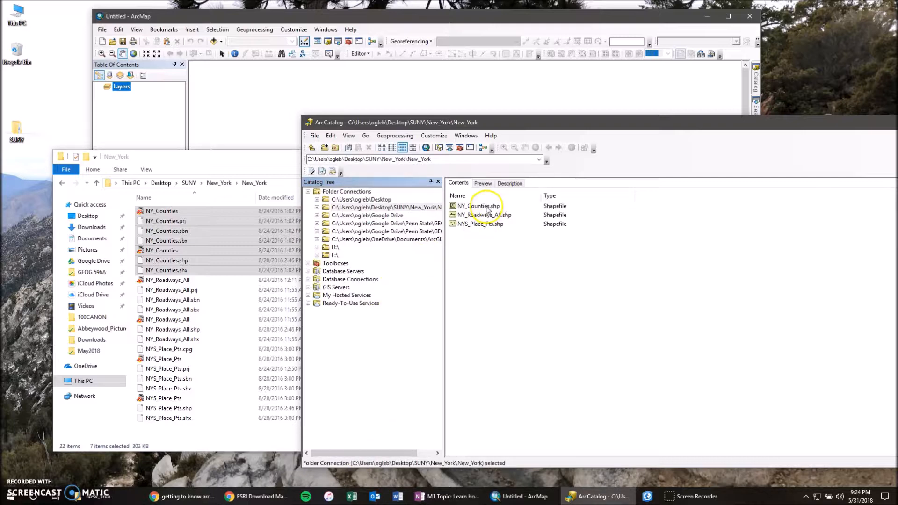
click(316, 207)
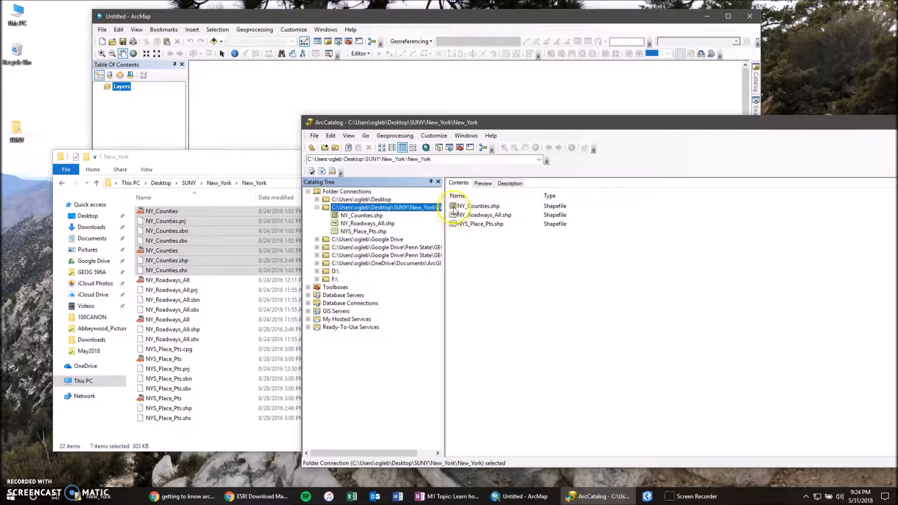
click(454, 209)
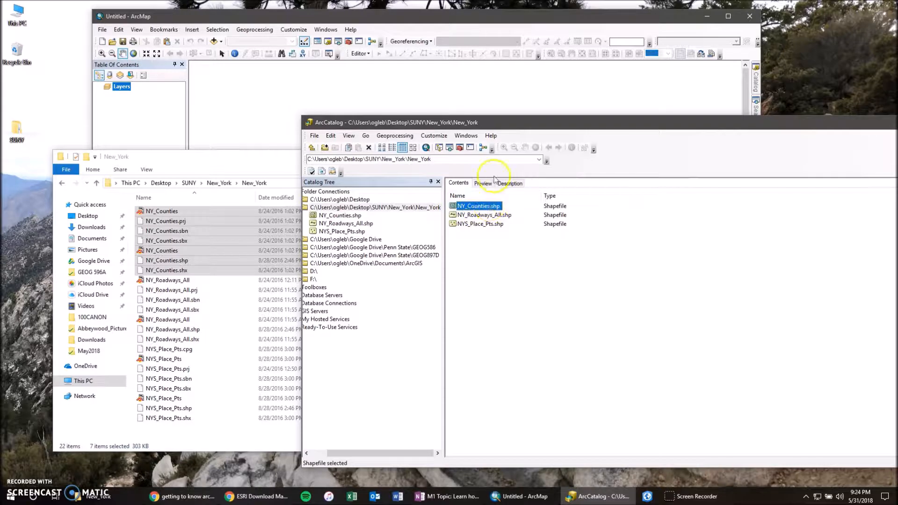
click(480, 183)
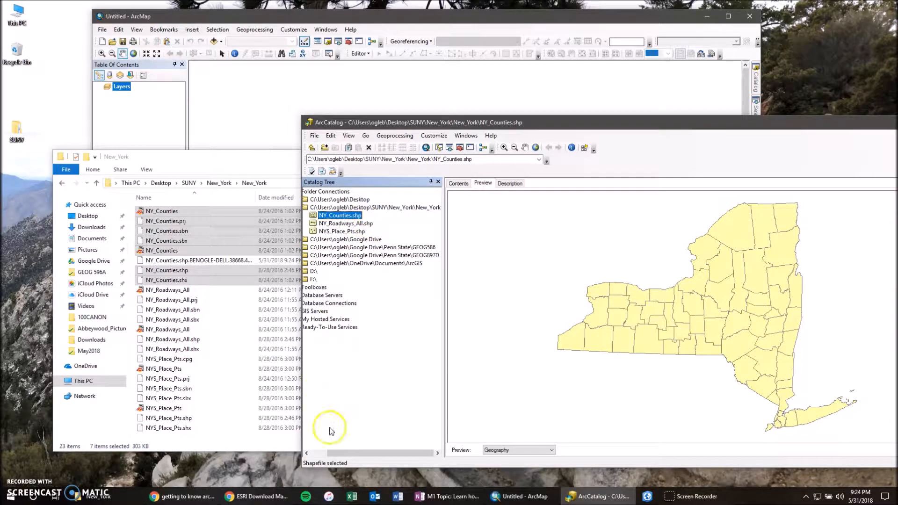
- Preview the NY_Roadways_All.shp and NYS_Place_Pts.shp shapefiles from the connected New_York folder
click(355, 453)
drag(355, 453, 341, 453)
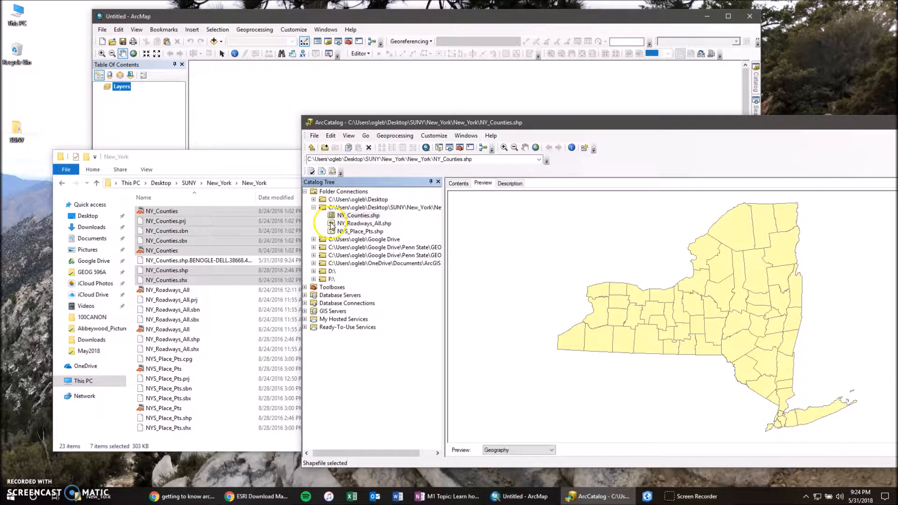
click(344, 224)
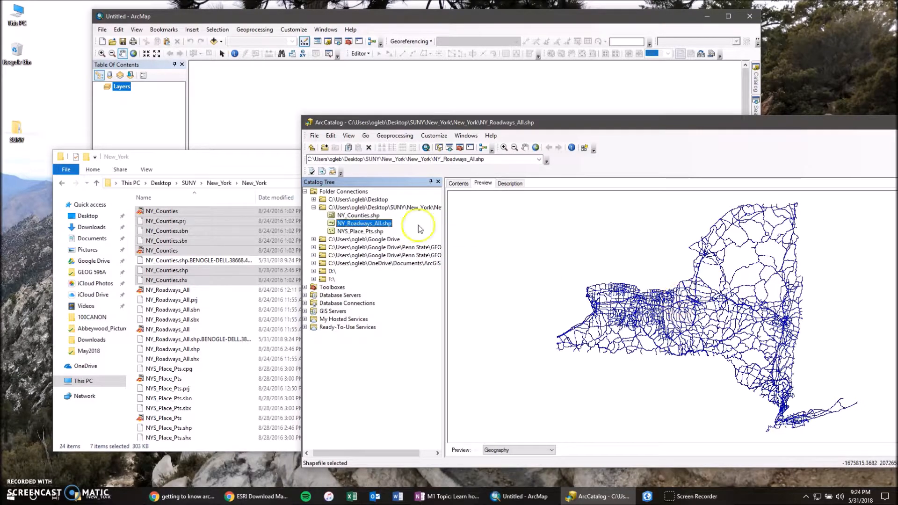
click(360, 231)
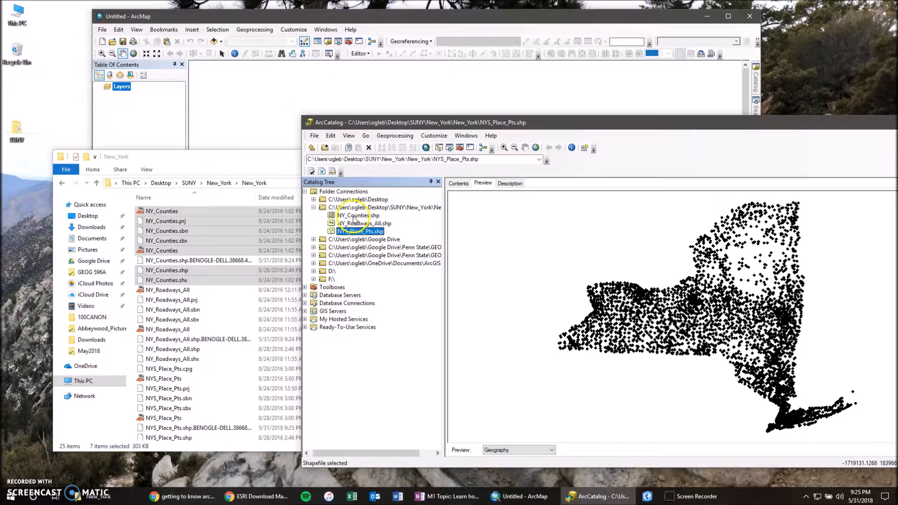
- Compare the New_York file list in File Explorer with ArcCatalog's shapefile list, previewing the counties and roadways again
drag(263, 161, 310, 160)
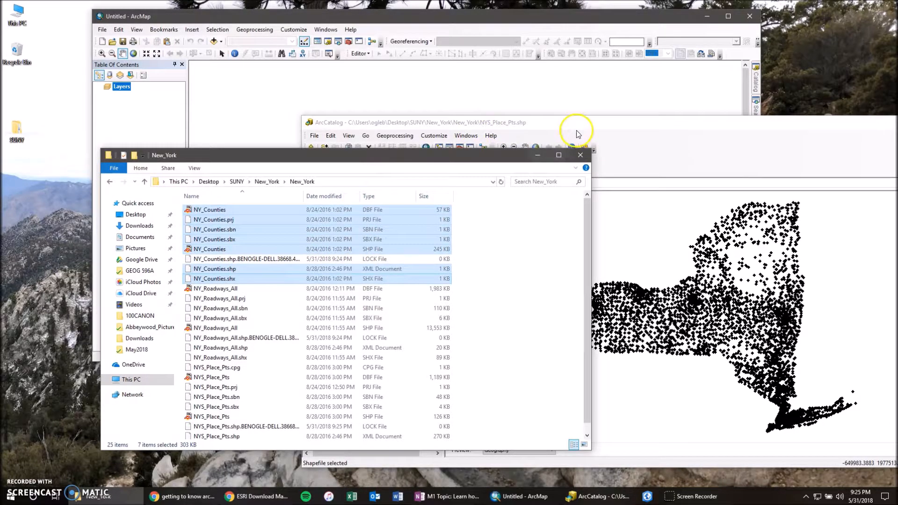
drag(580, 130, 594, 124)
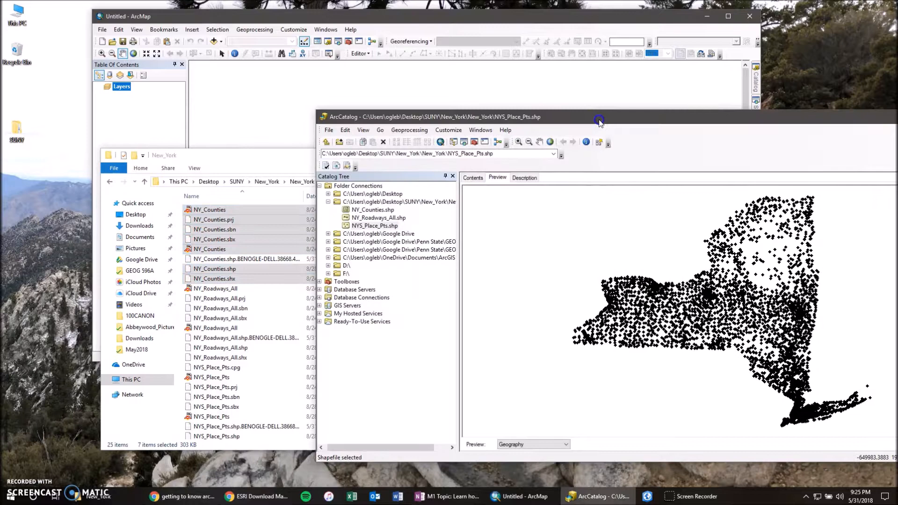
click(378, 218)
click(373, 211)
click(375, 218)
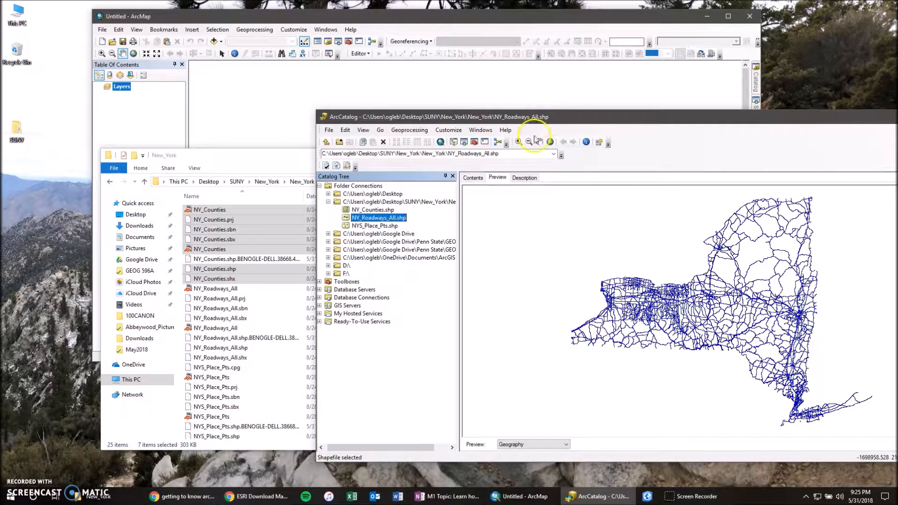
click(281, 169)
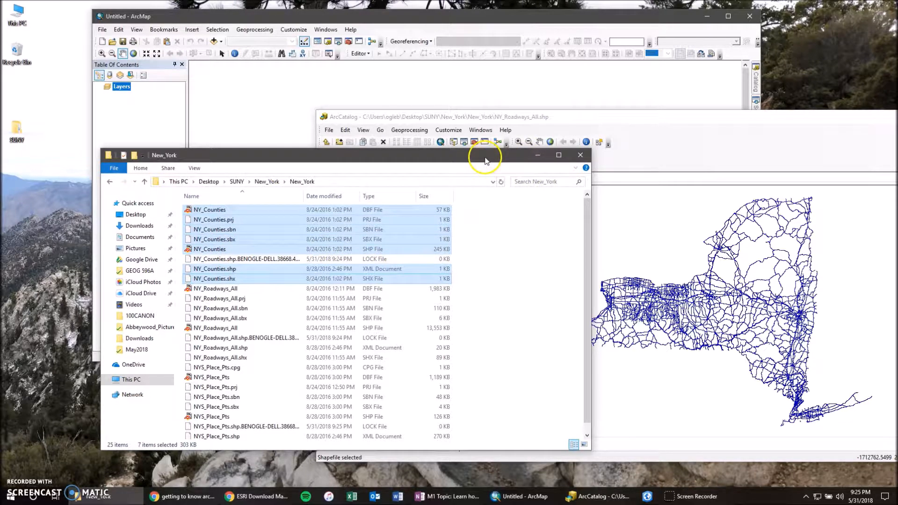
click(697, 125)
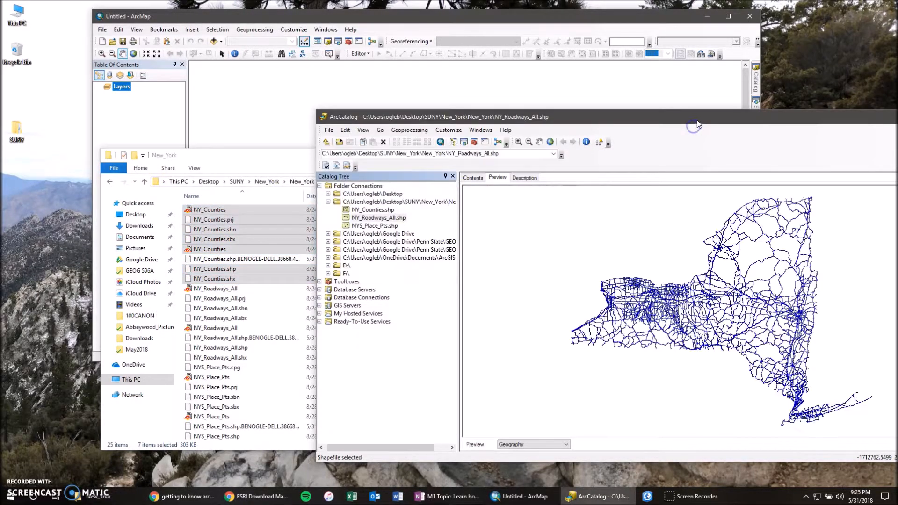
- Add NY_Counties.shp from ArcCatalog to the ArcMap document and bring the whole state into view
click(377, 211)
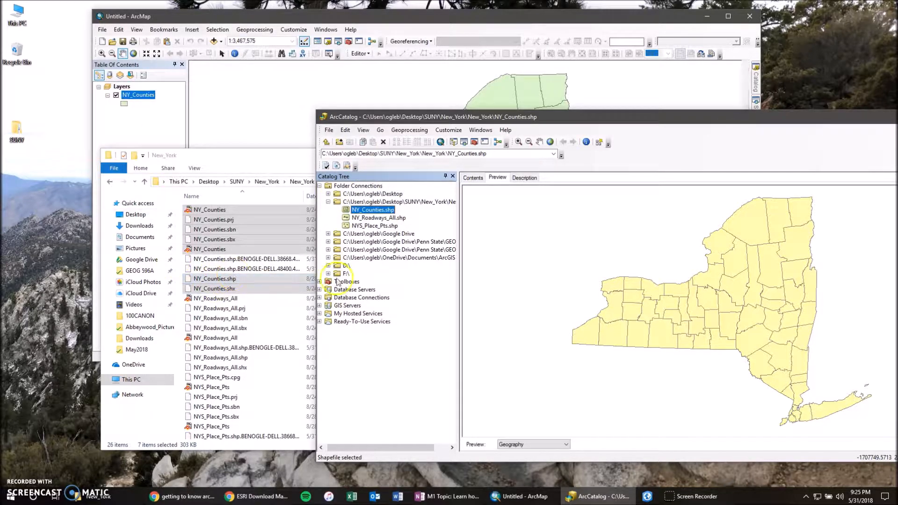
click(266, 98)
drag(266, 99, 470, 244)
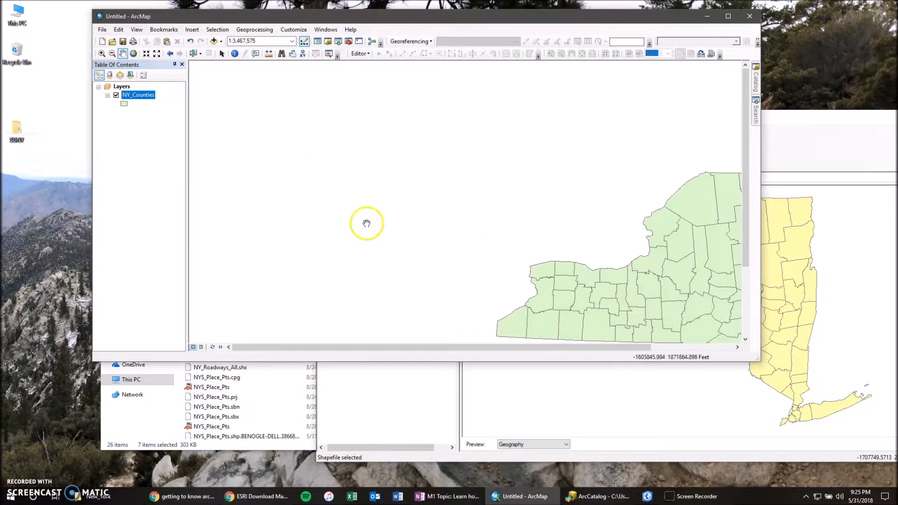
drag(365, 223, 277, 156)
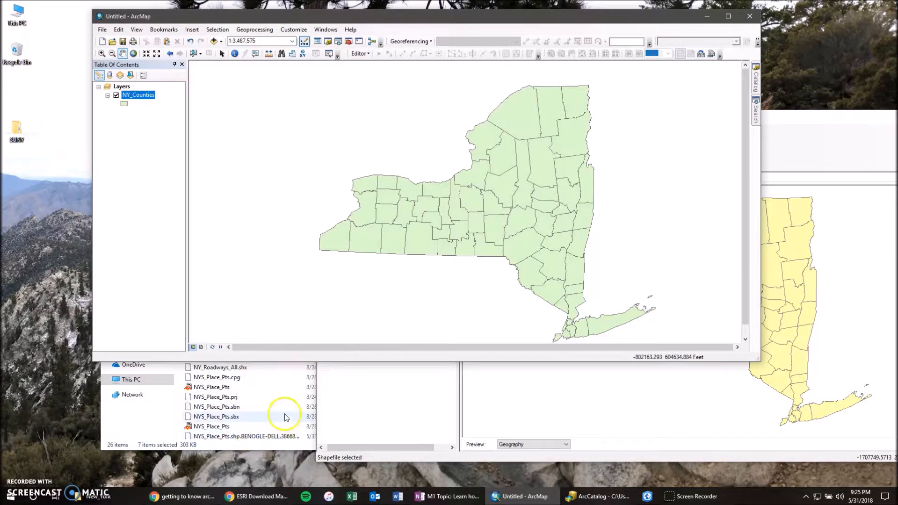
- Add the NY_Roadways_All and NYS_Place_Pts shapefiles from File Explorer to the ArcMap layers
click(256, 417)
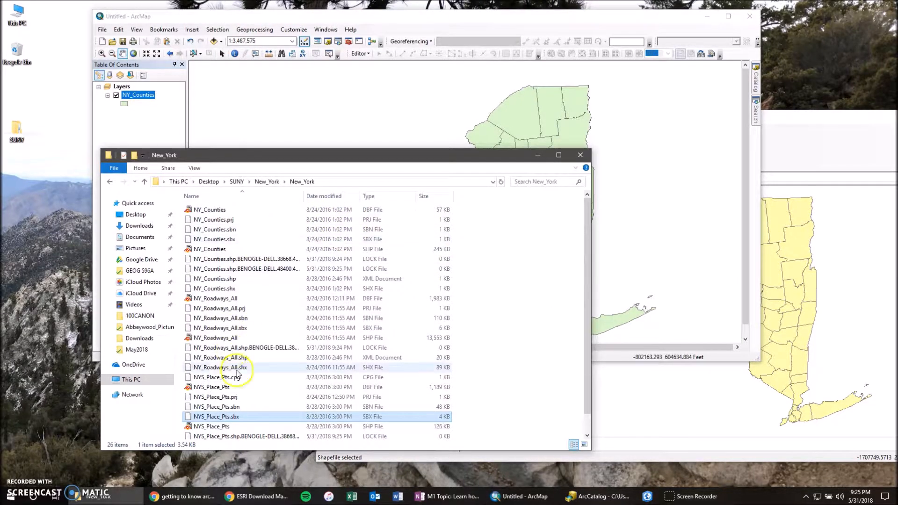
click(232, 300)
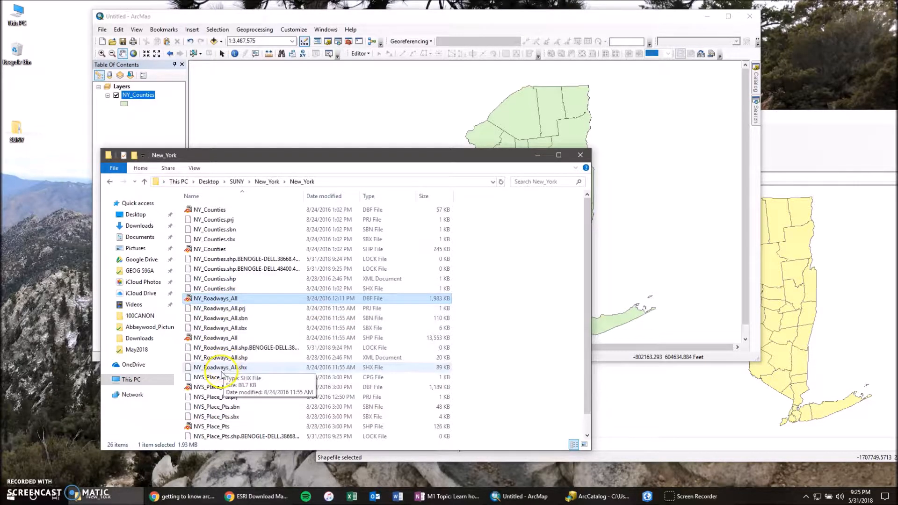
shift+click(220, 368)
drag(228, 323, 158, 116)
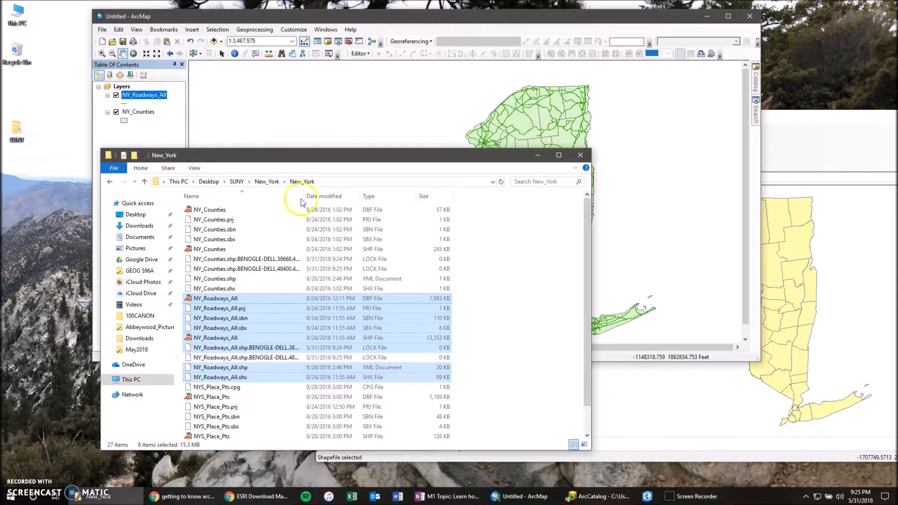
scroll(268, 360, down, 1)
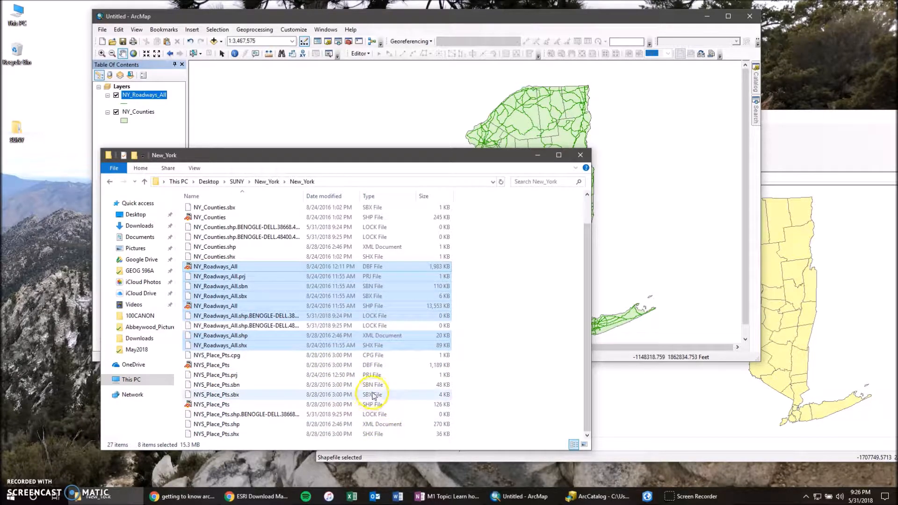
mouse_move(374, 405)
mouse_down()
mouse_move(220, 368)
mouse_move(150, 120)
mouse_up()
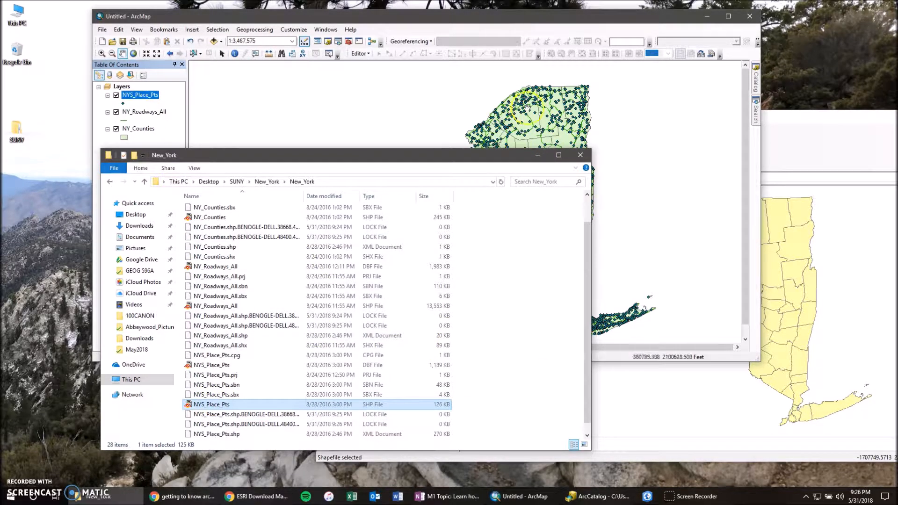
- Maximize ArcMap and frame the whole state of New York at a map scale of 1:2,500,000
click(545, 18)
scroll(509, 210, up, 2)
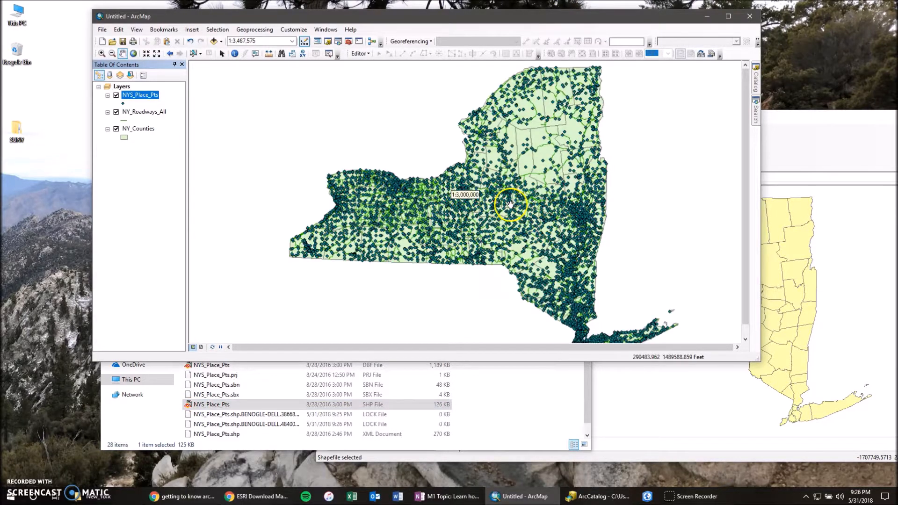
scroll(498, 209, down, 3)
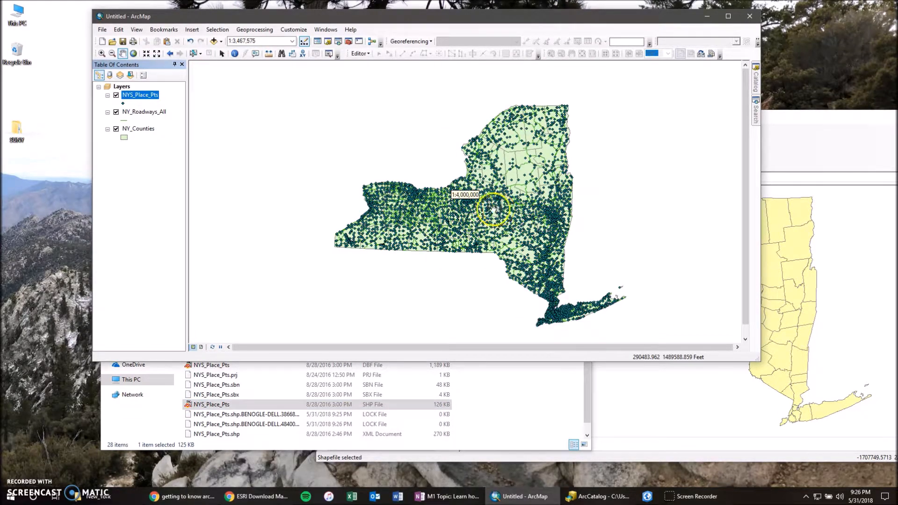
double_click(553, 19)
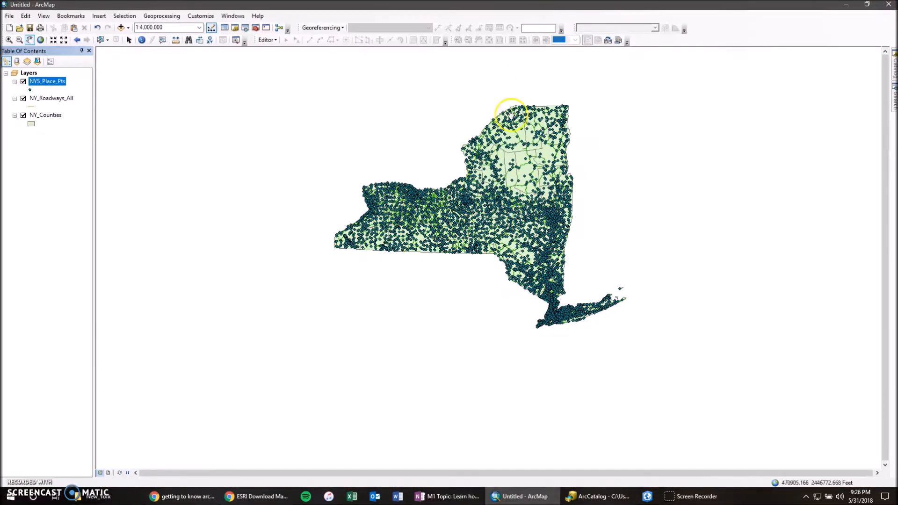
scroll(490, 213, up, 1)
scroll(491, 214, up, 2)
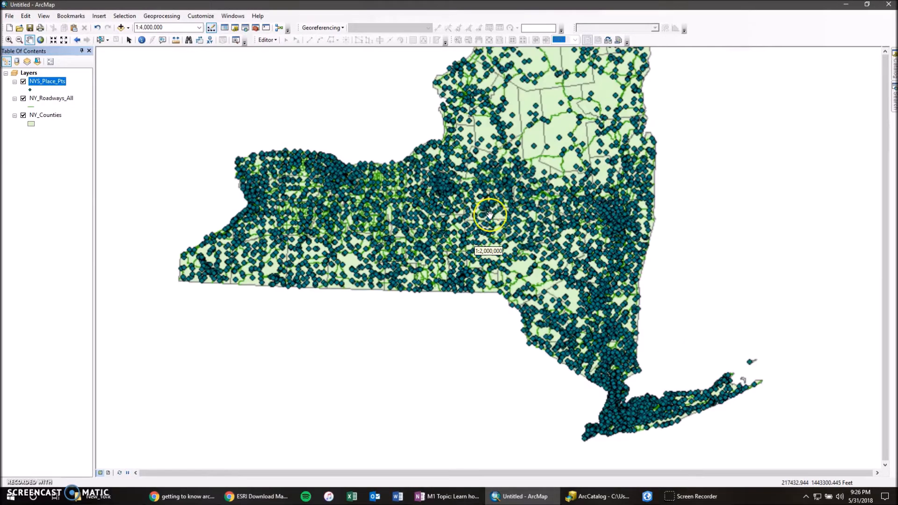
scroll(483, 206, down, 1)
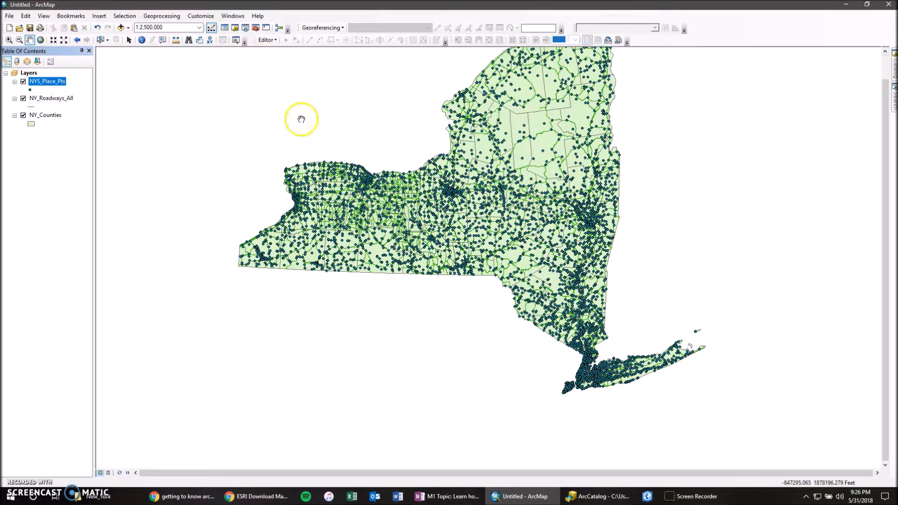
drag(301, 121, 259, 148)
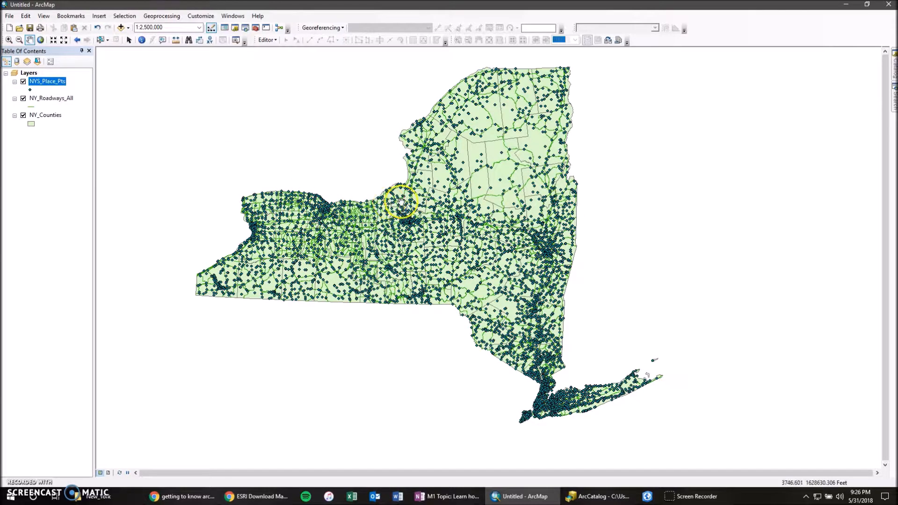
- Change the ArcMap general options so that rolling the mouse wheel forward or dragging up zooms in
scroll(422, 245, up, 2)
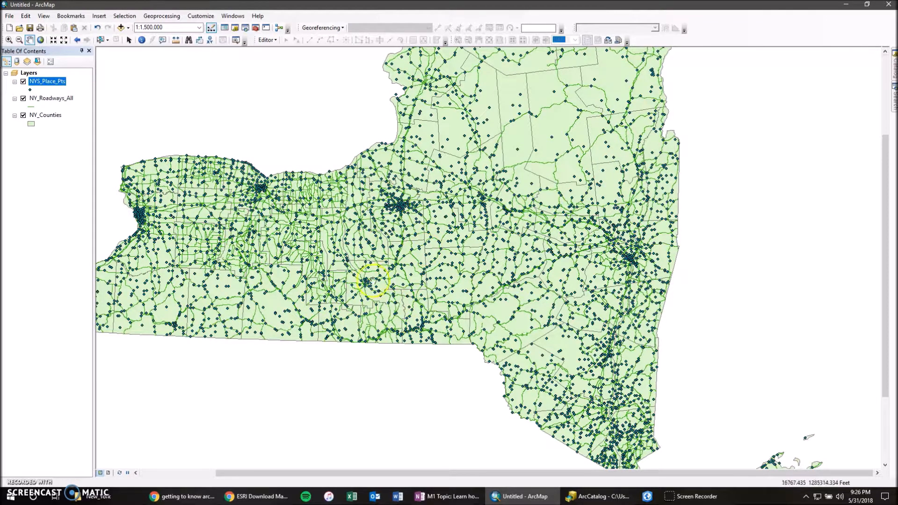
drag(423, 287, 468, 295)
scroll(456, 321, up, 2)
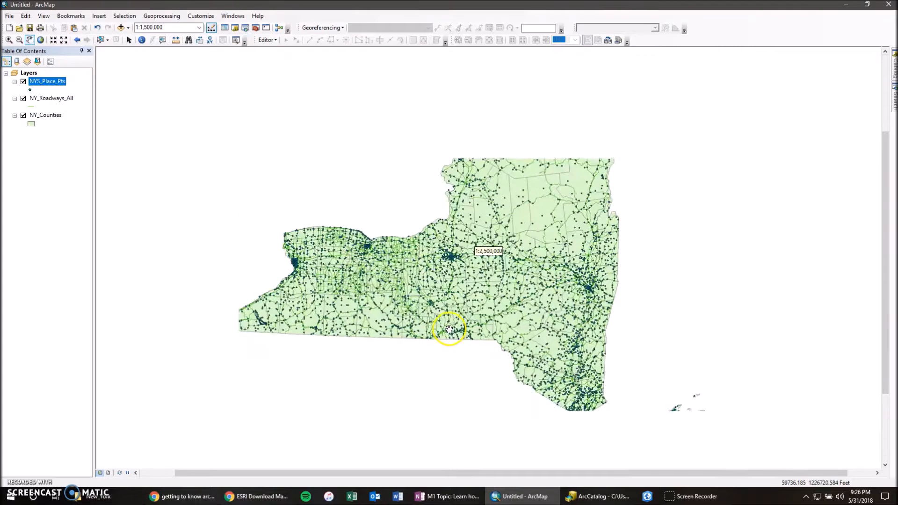
scroll(449, 329, down, 6)
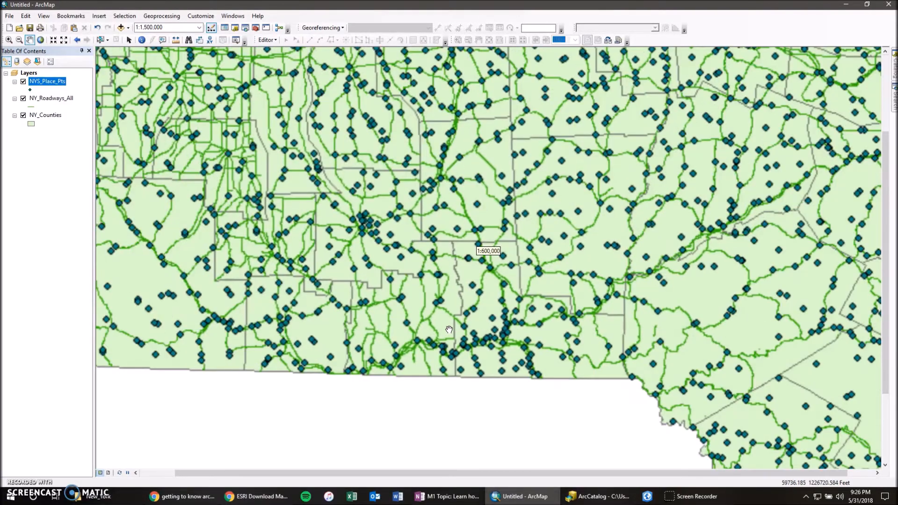
scroll(426, 283, up, 1)
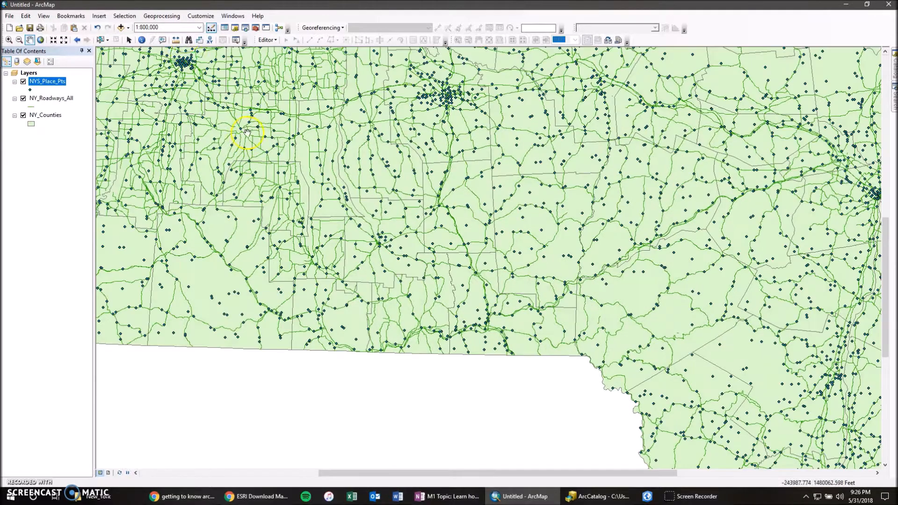
click(205, 19)
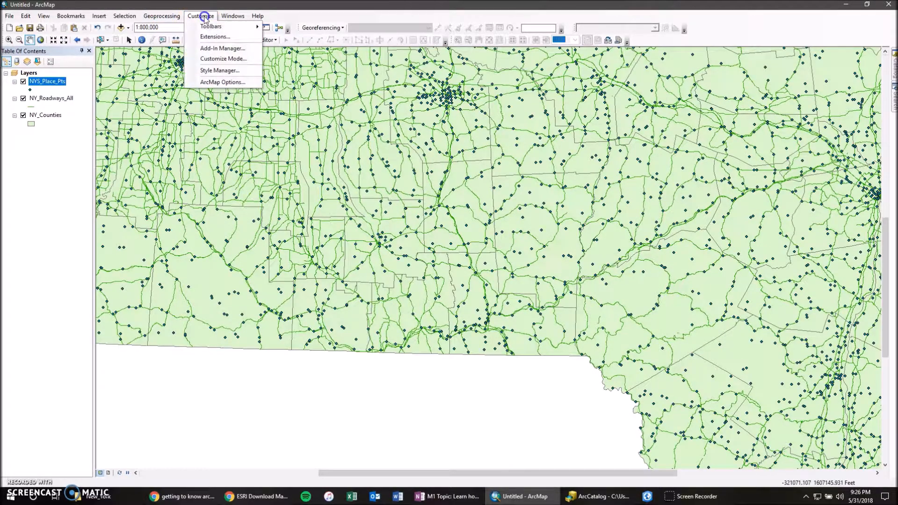
click(220, 80)
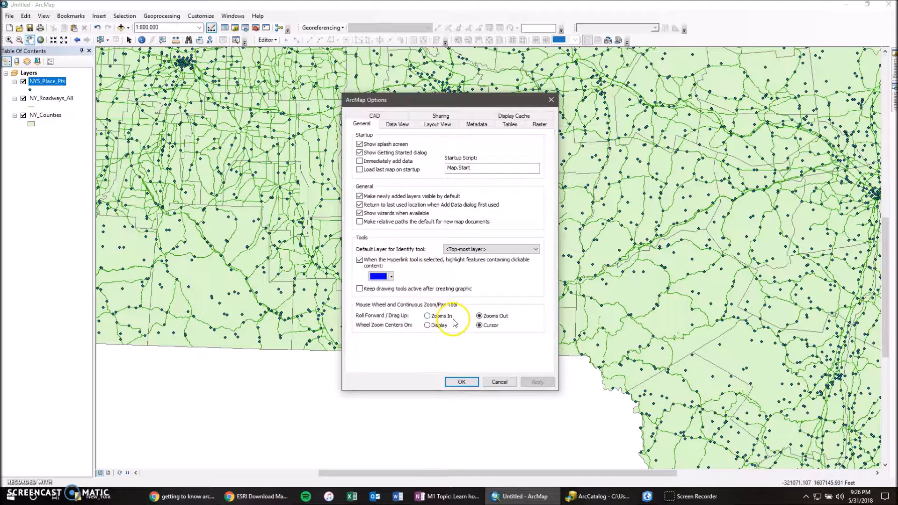
click(429, 316)
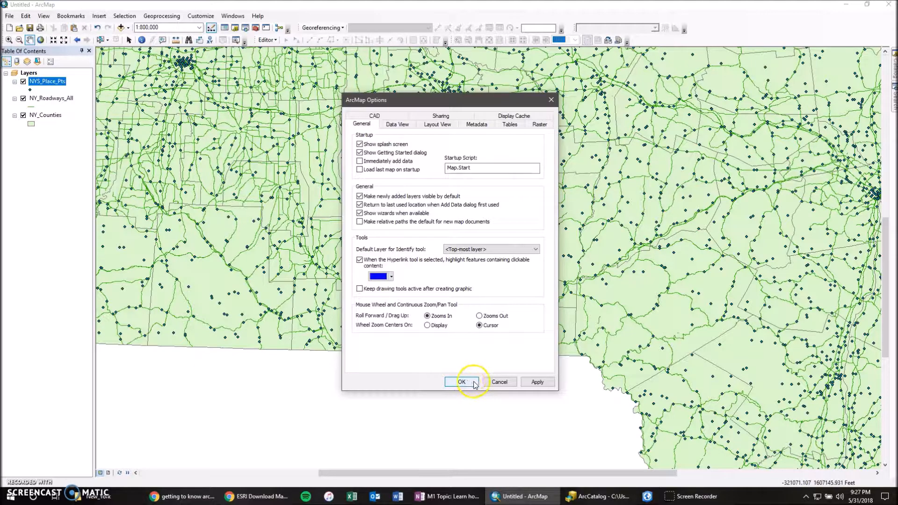
click(458, 382)
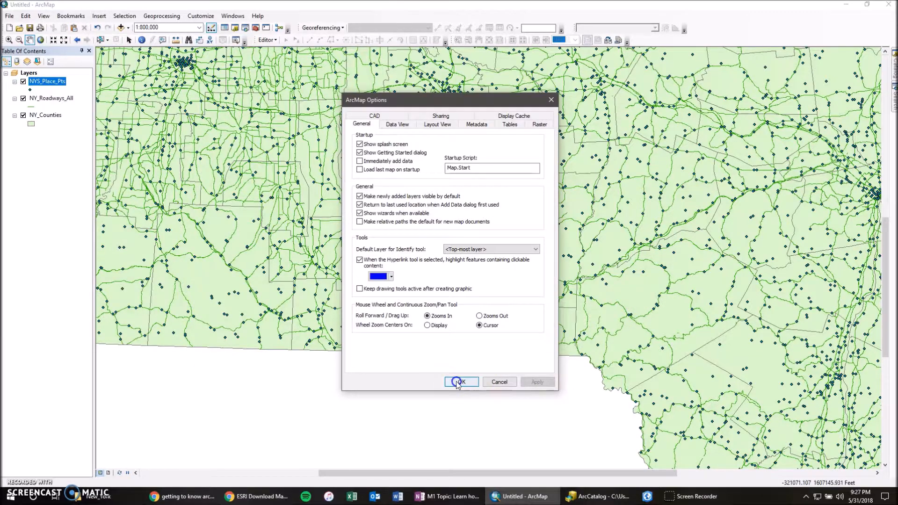
- Test the wheel zoom direction on the map and frame most of New York at a scale of 1:2,000,000
scroll(517, 276, down, 2)
scroll(519, 276, up, 2)
scroll(521, 276, down, 2)
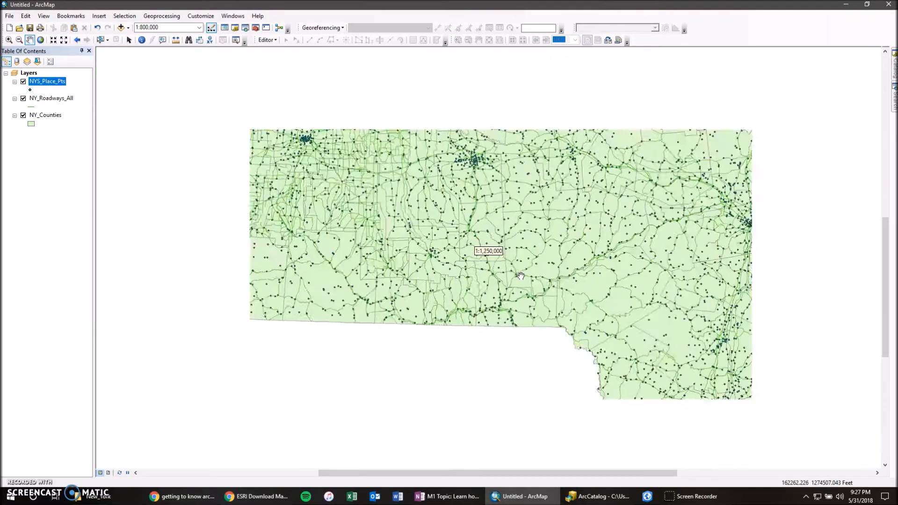
scroll(520, 276, up, 1)
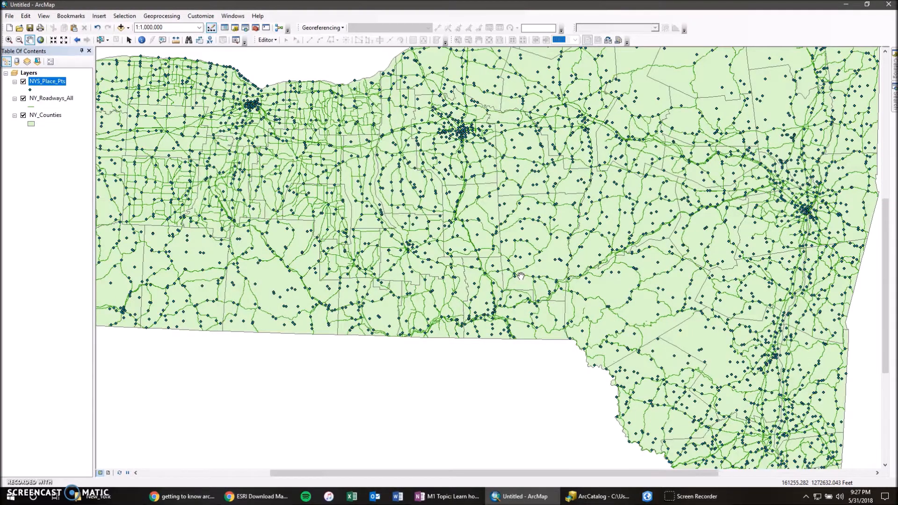
scroll(521, 276, down, 3)
drag(545, 230, 517, 267)
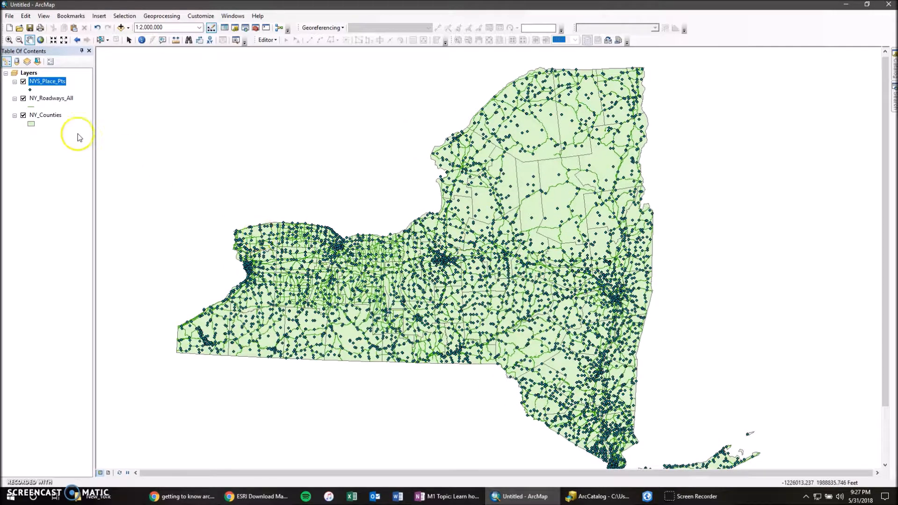
- Change the NY_Counties layer symbol to the ESRI Hollow style so only the county outlines are drawn
click(31, 125)
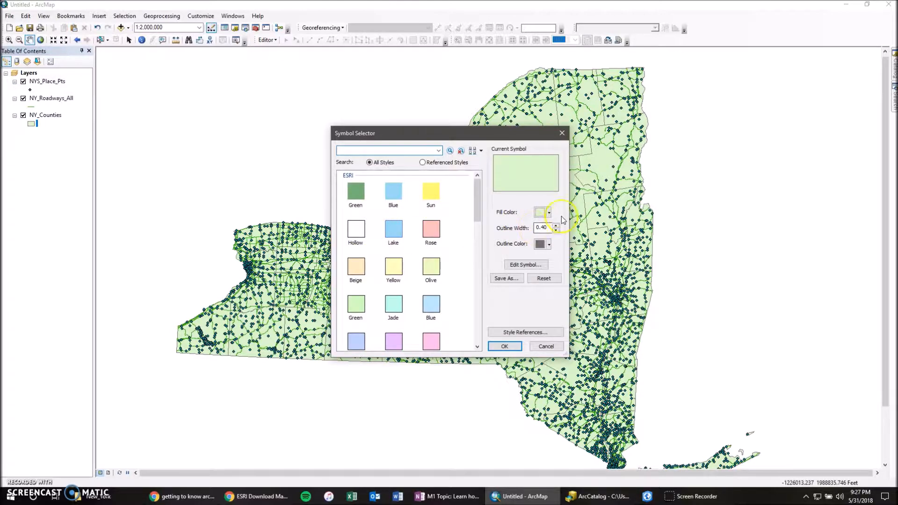
click(562, 134)
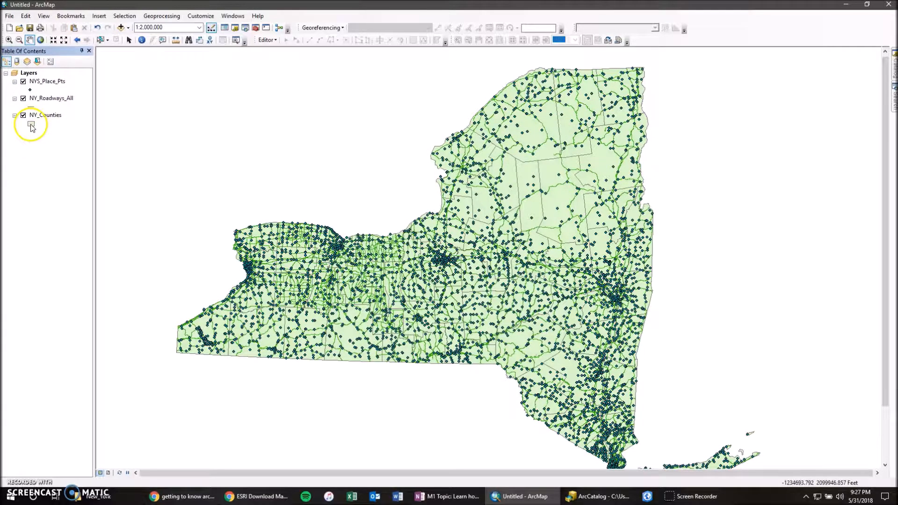
click(32, 125)
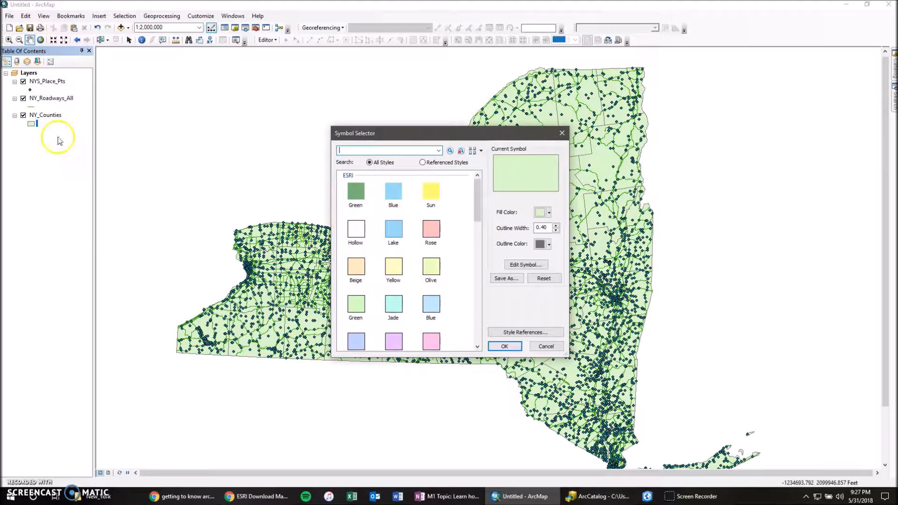
mouse_move(475, 203)
mouse_down()
mouse_move(476, 238)
mouse_move(477, 216)
mouse_up()
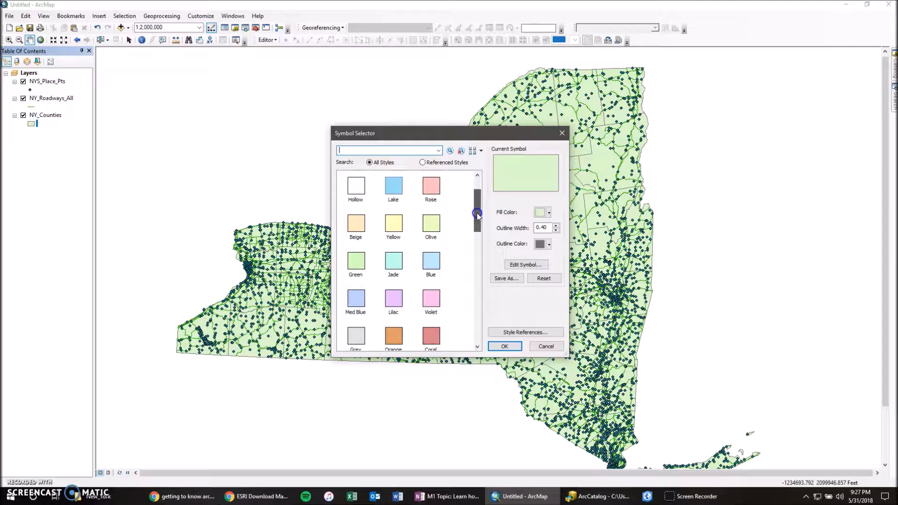
click(356, 186)
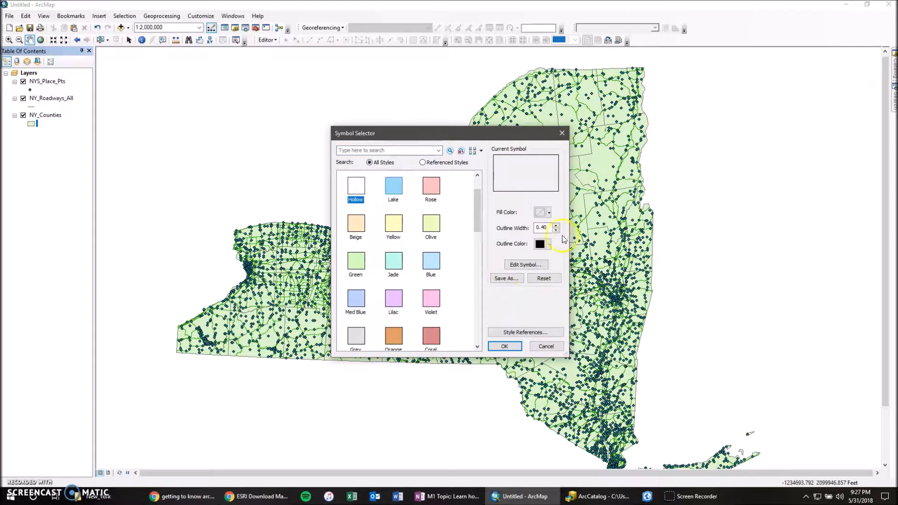
click(501, 347)
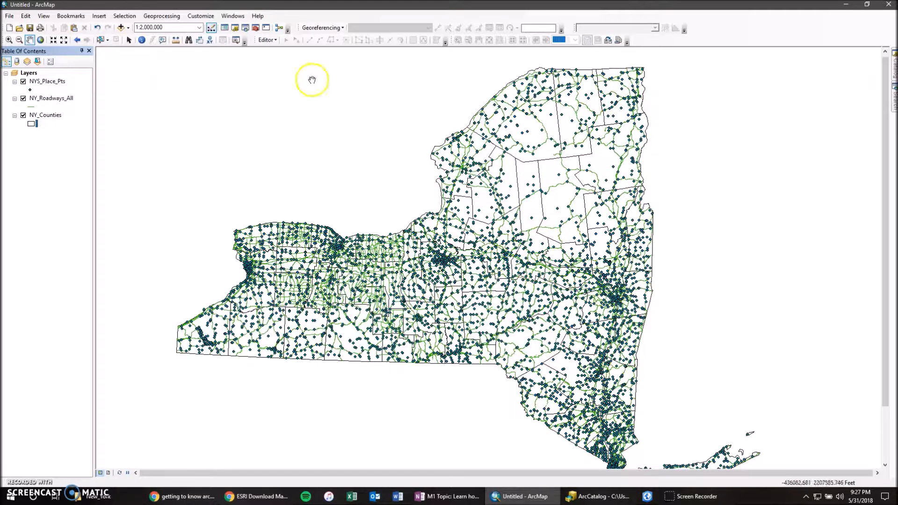
click(9, 16)
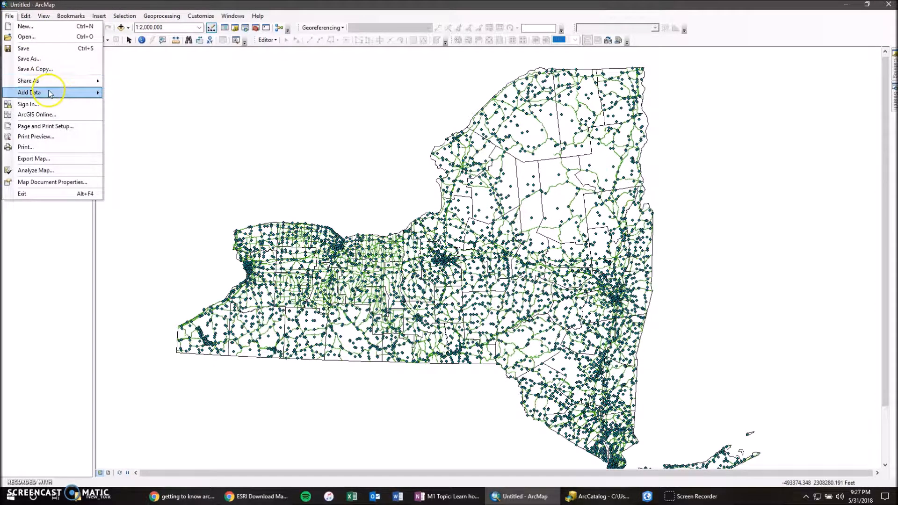
mouse_move(55, 92)
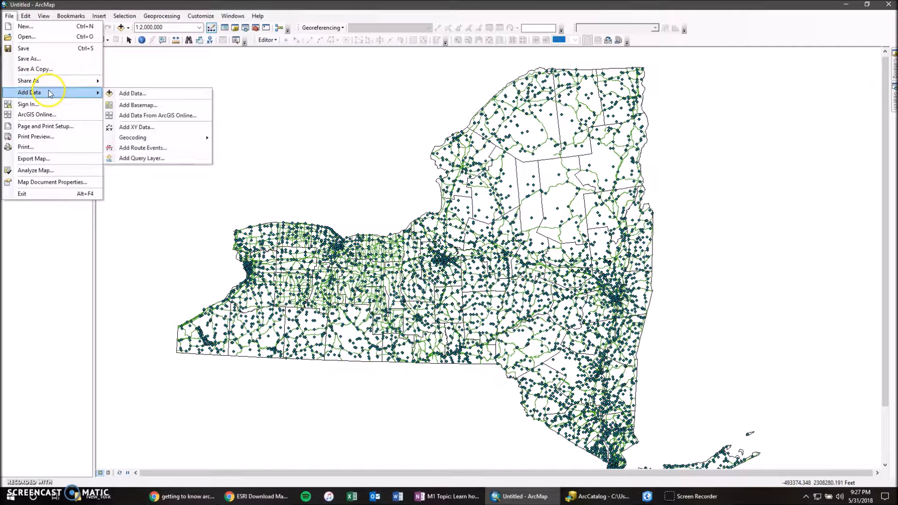
click(169, 111)
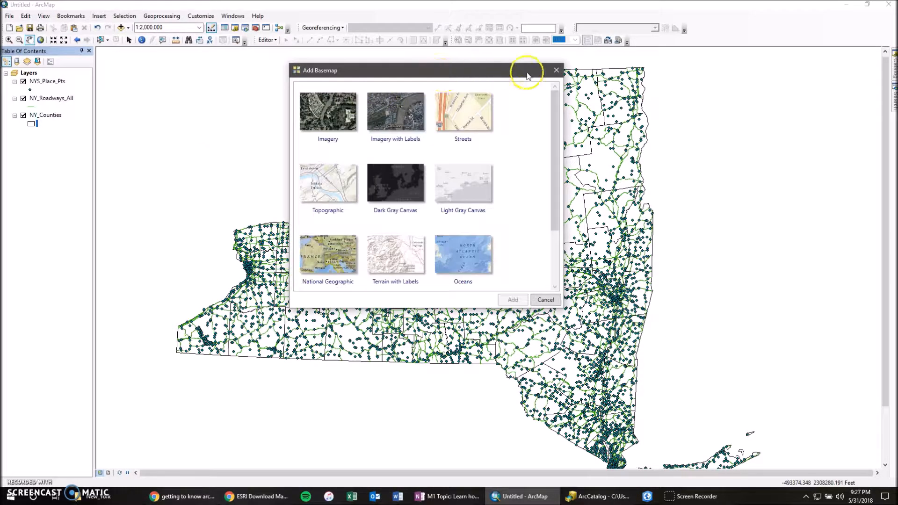
click(556, 70)
- Browse the available basemaps and add the Topographic basemap to the map
click(11, 17)
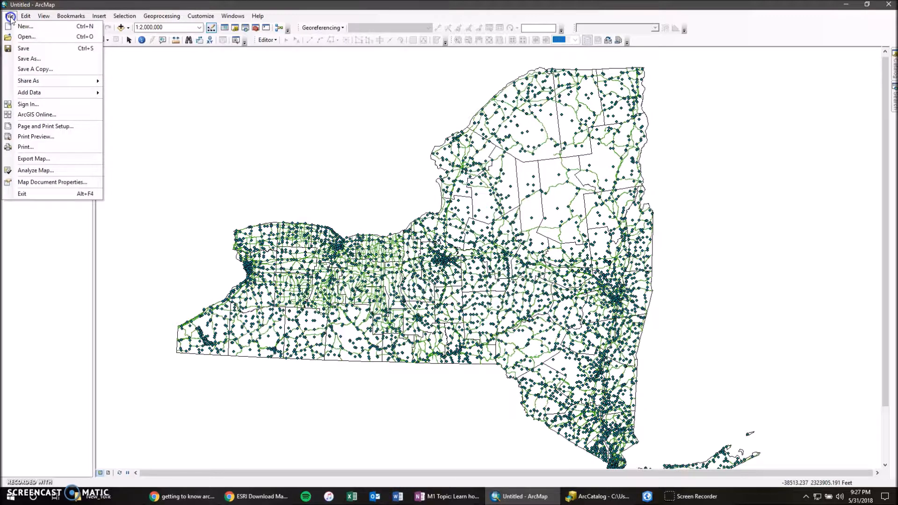
mouse_move(60, 92)
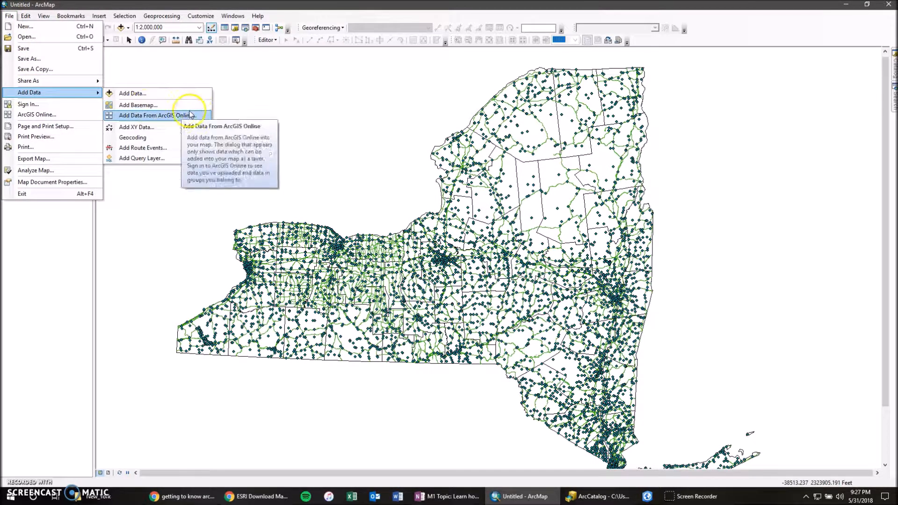
click(203, 107)
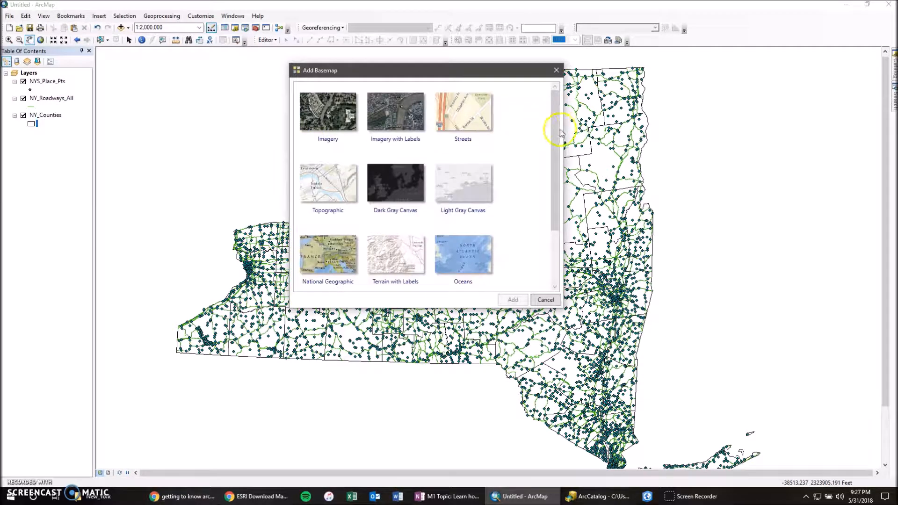
scroll(553, 169, down, 3)
scroll(547, 182, down, 1)
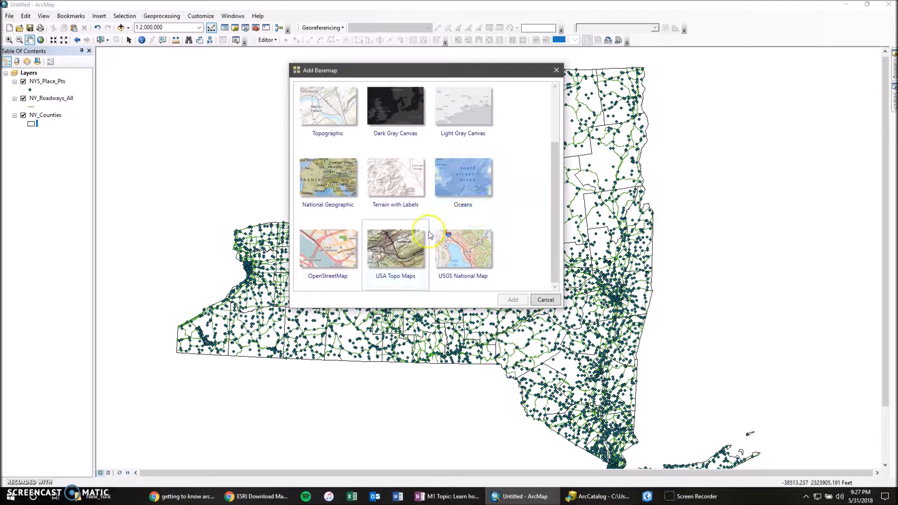
scroll(360, 212, up, 2)
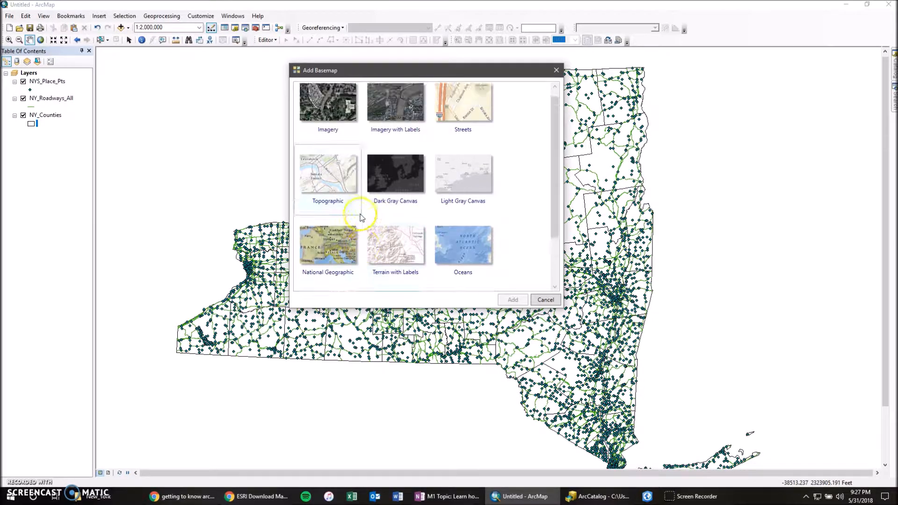
click(334, 170)
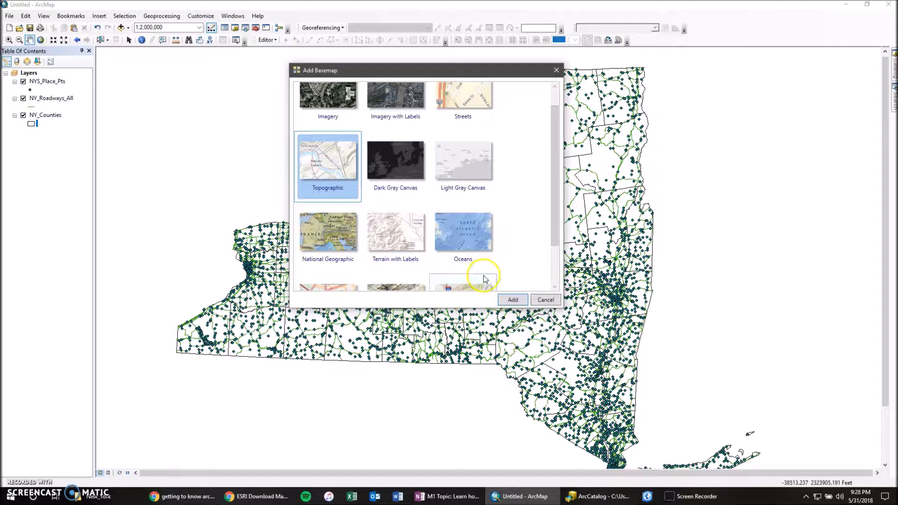
click(513, 300)
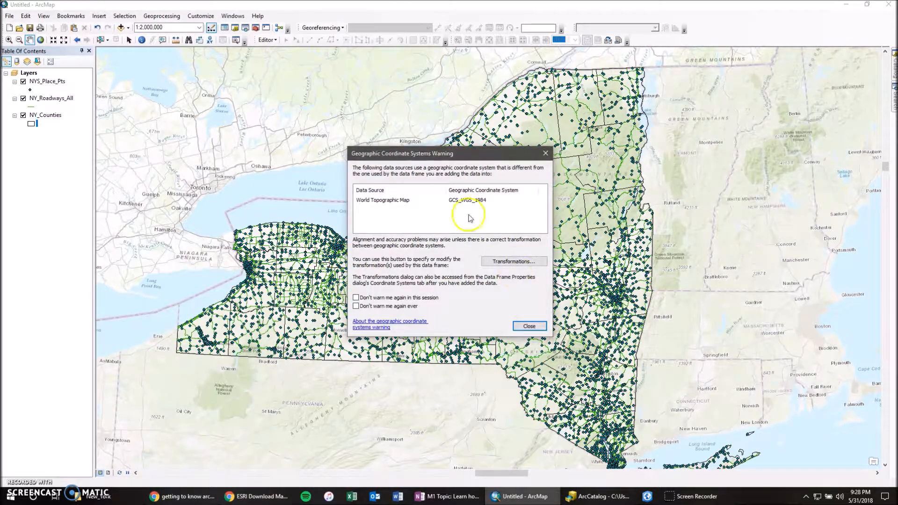
- Dismiss the geographic coordinate systems warning without setting a transformation and enable hardware acceleration for the basemap
drag(452, 152, 331, 117)
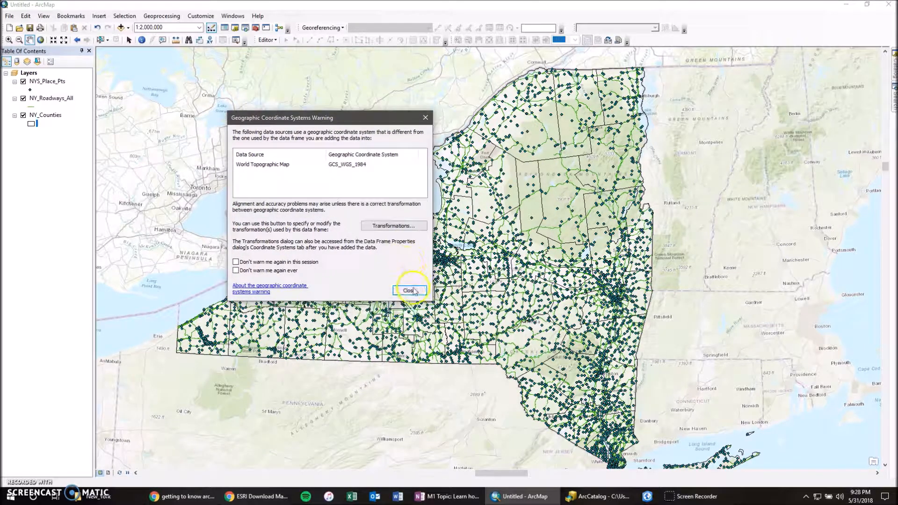
click(410, 291)
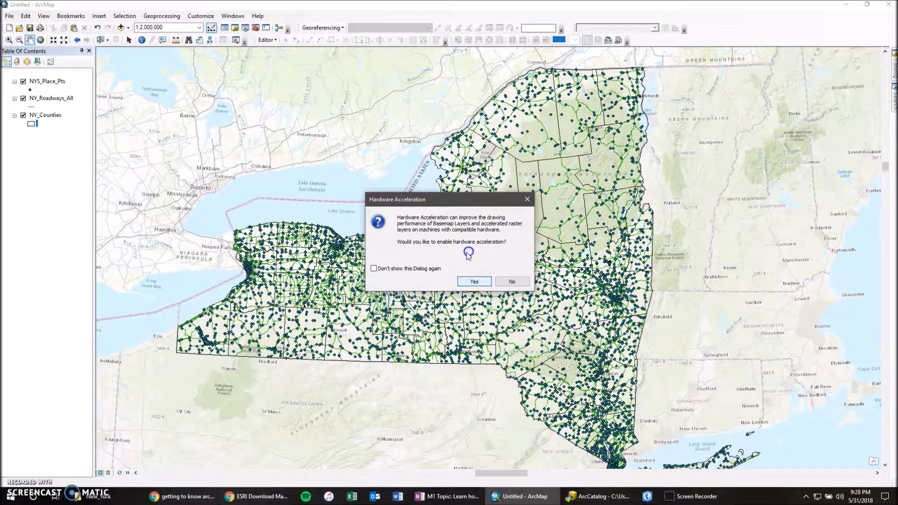
click(472, 282)
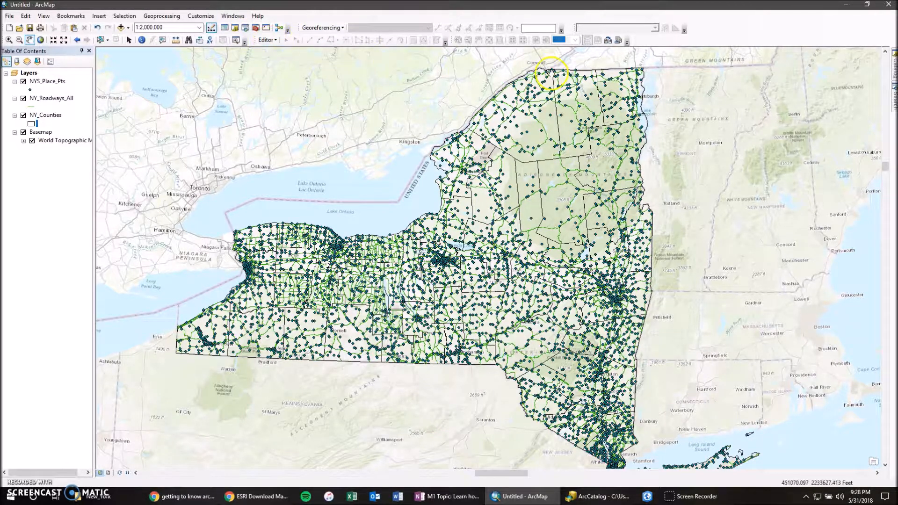
right_click(772, 37)
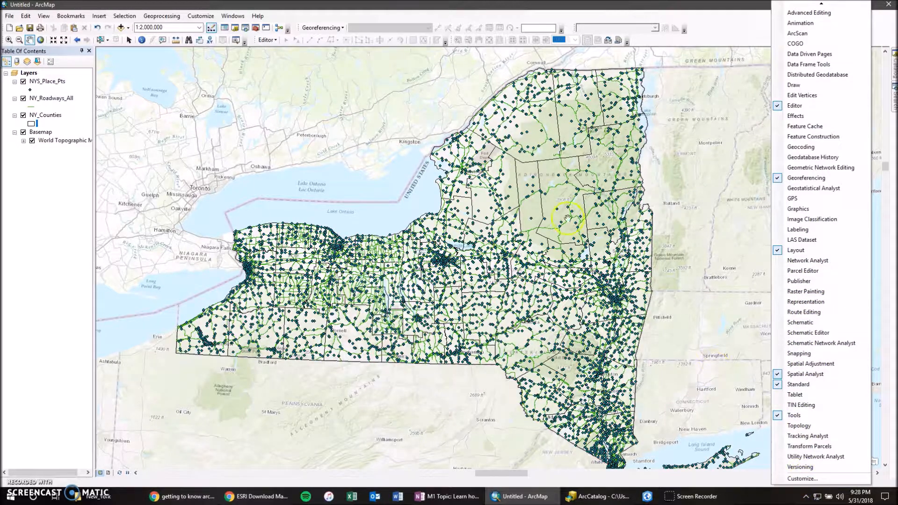
click(492, 7)
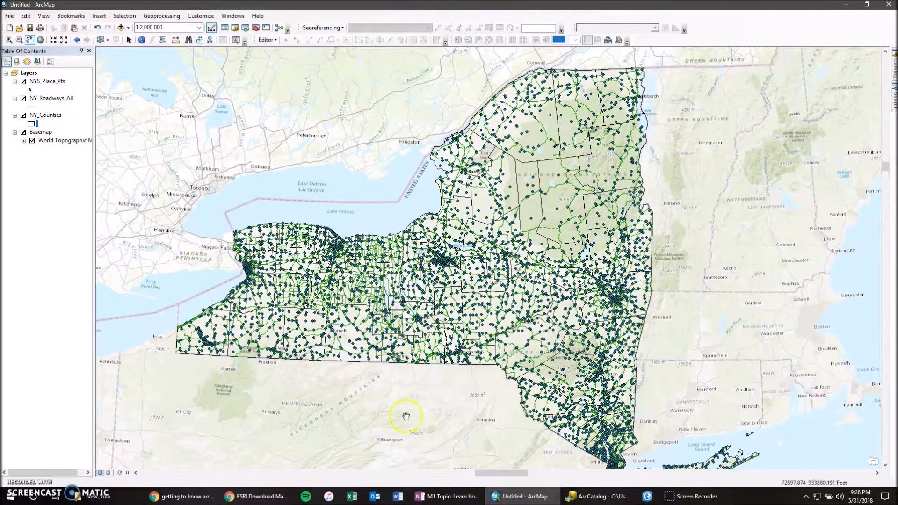
click(607, 500)
drag(477, 112, 299, 97)
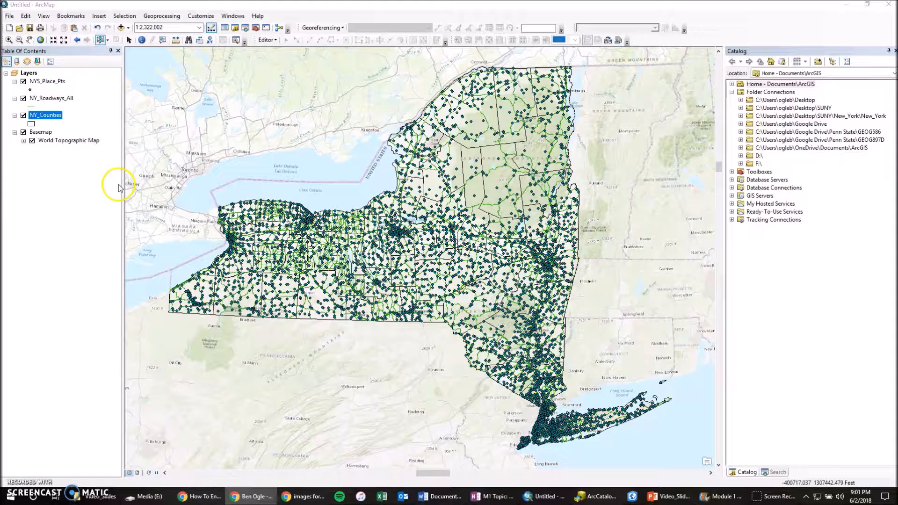
right_click(49, 115)
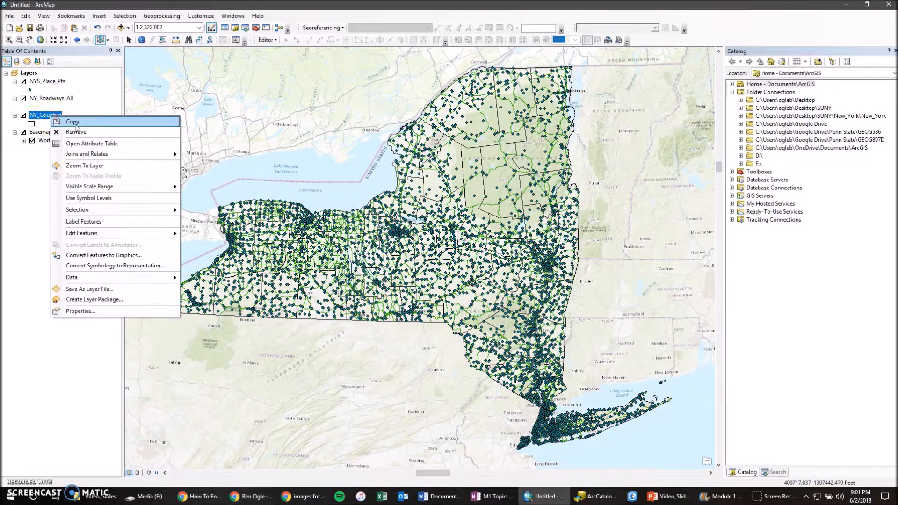
click(29, 177)
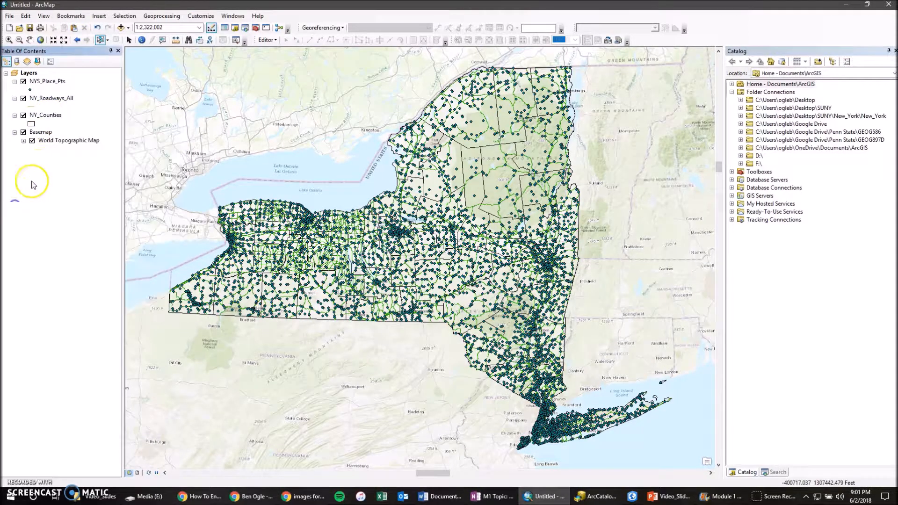
- Open the attribute table of the NY_Counties layer and turn off the Basemap group
right_click(49, 117)
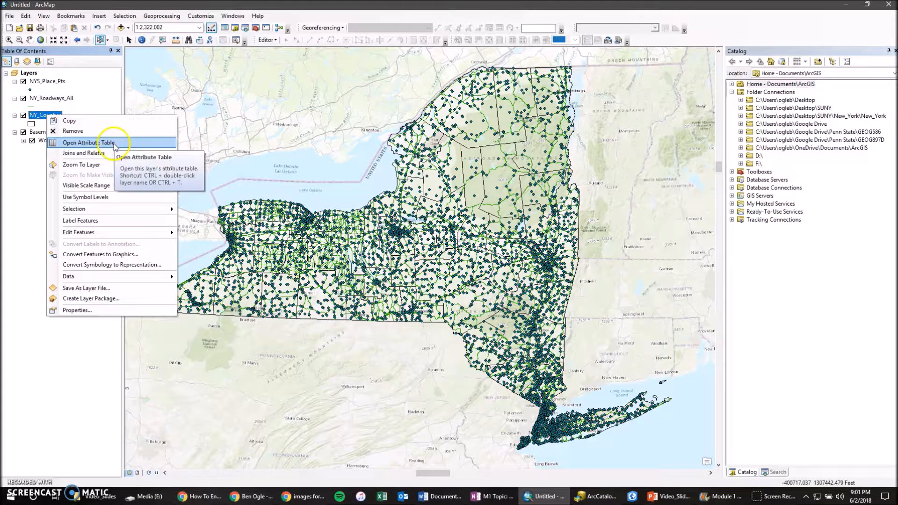
click(114, 145)
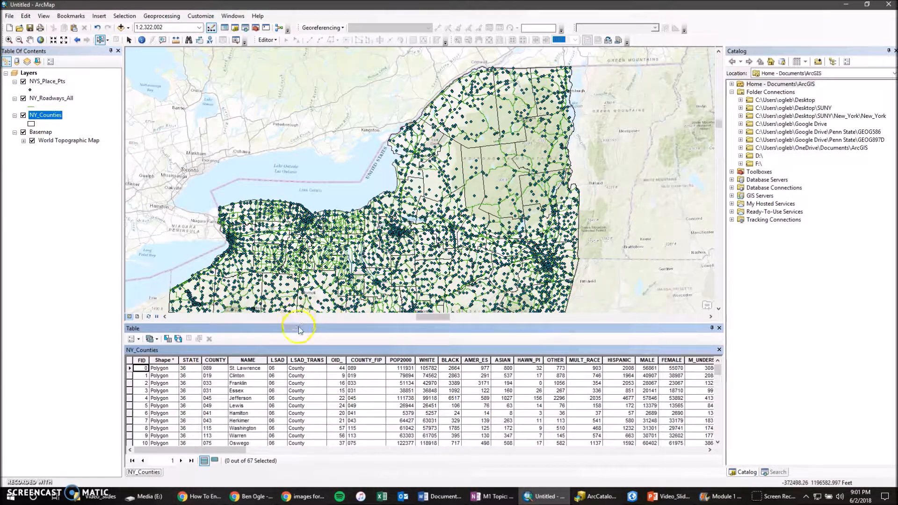
drag(418, 328, 423, 279)
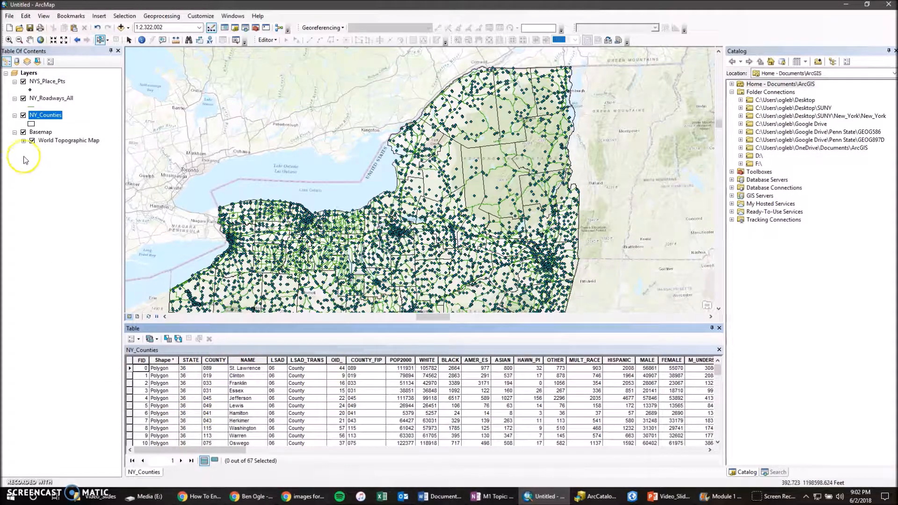
click(23, 132)
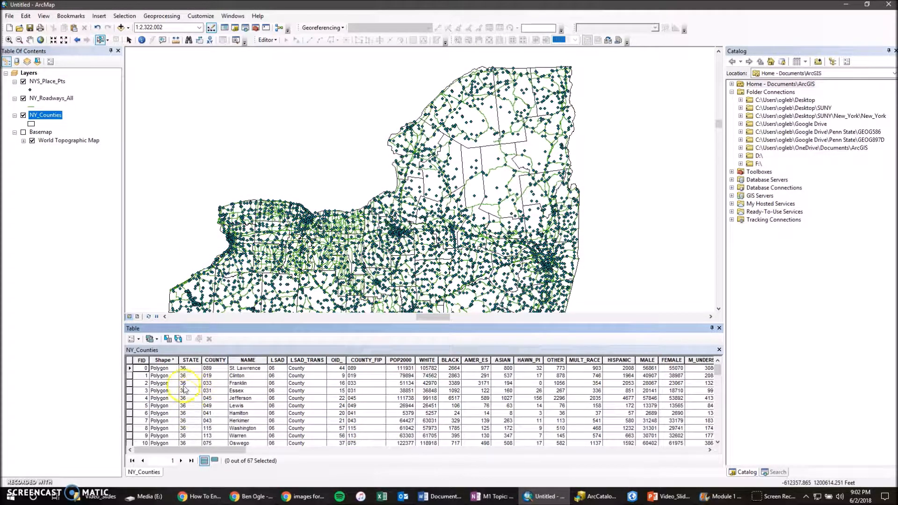
- Select the Jefferson county record in the attribute table and zoom the map to it
click(130, 399)
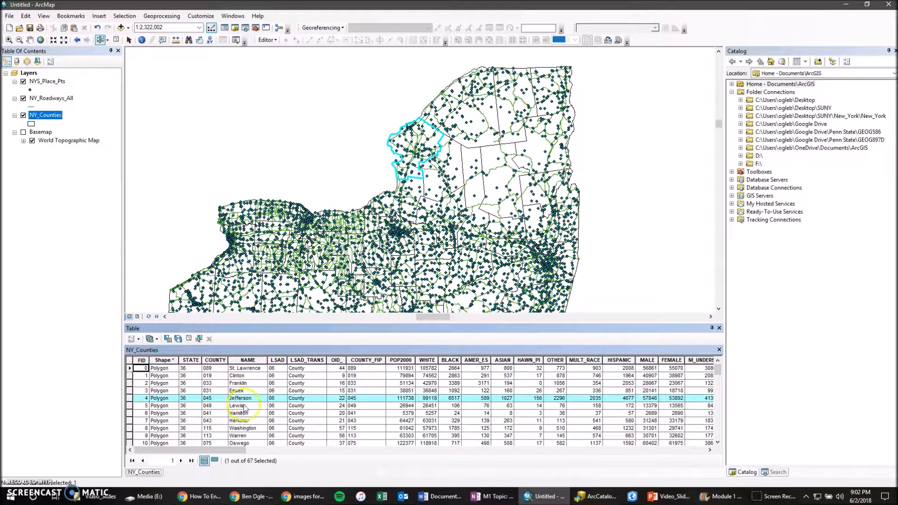
click(130, 399)
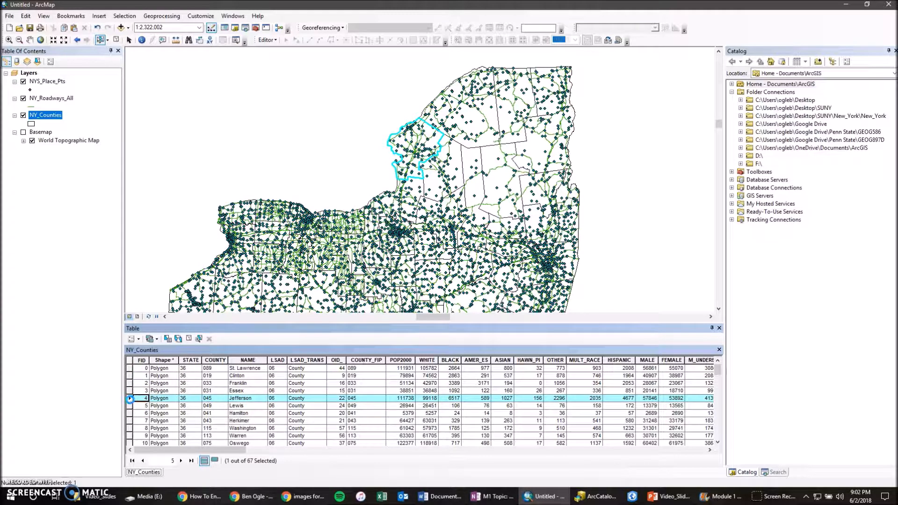
right_click(129, 399)
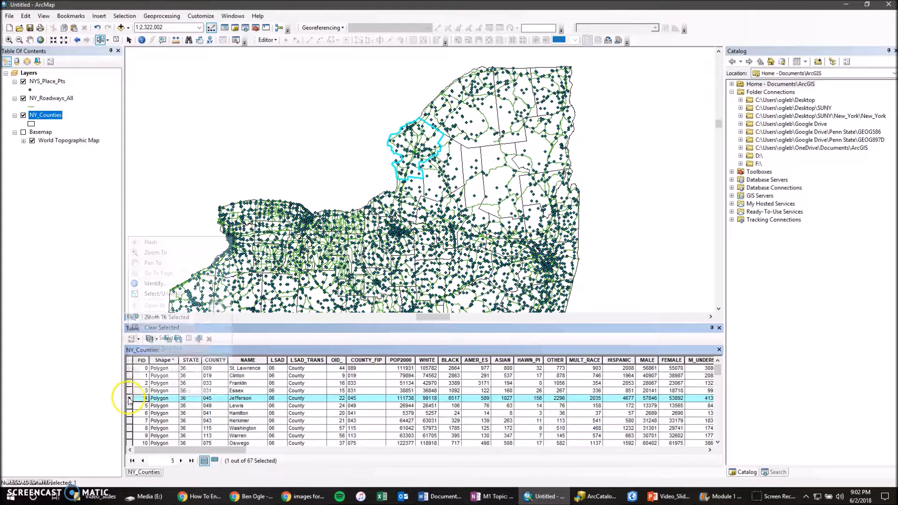
click(162, 253)
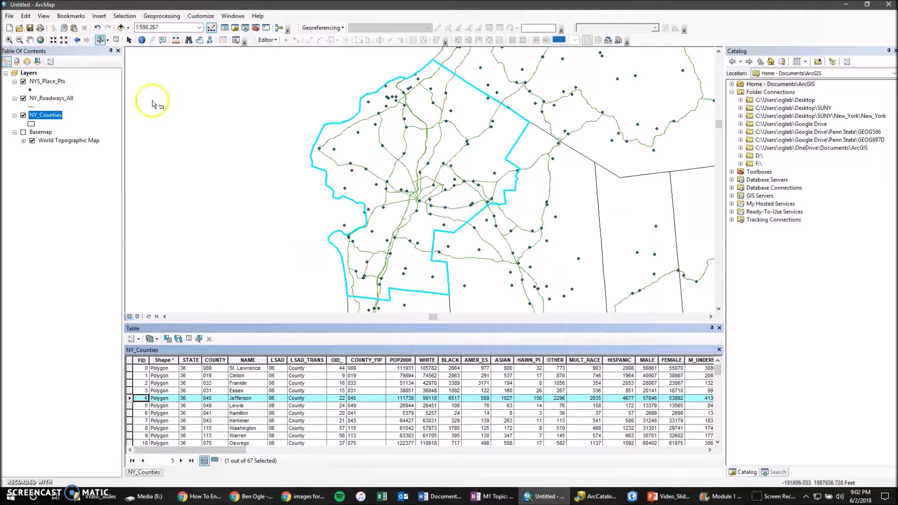
- Check the available interactive selection shapes and clear the Jefferson county selection
click(108, 41)
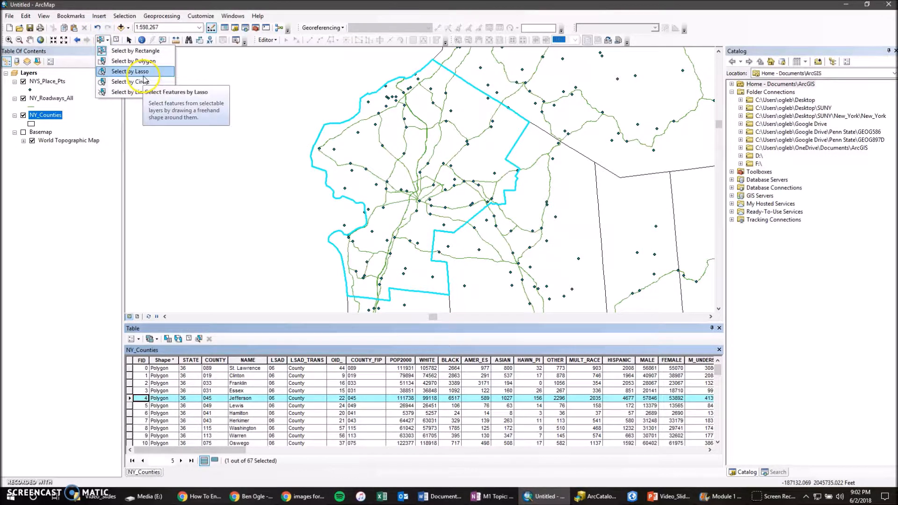
click(117, 41)
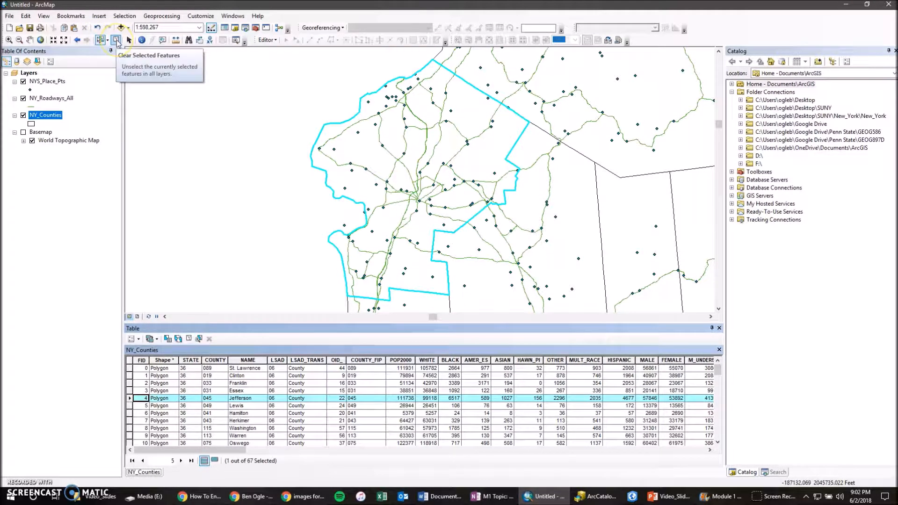
click(117, 42)
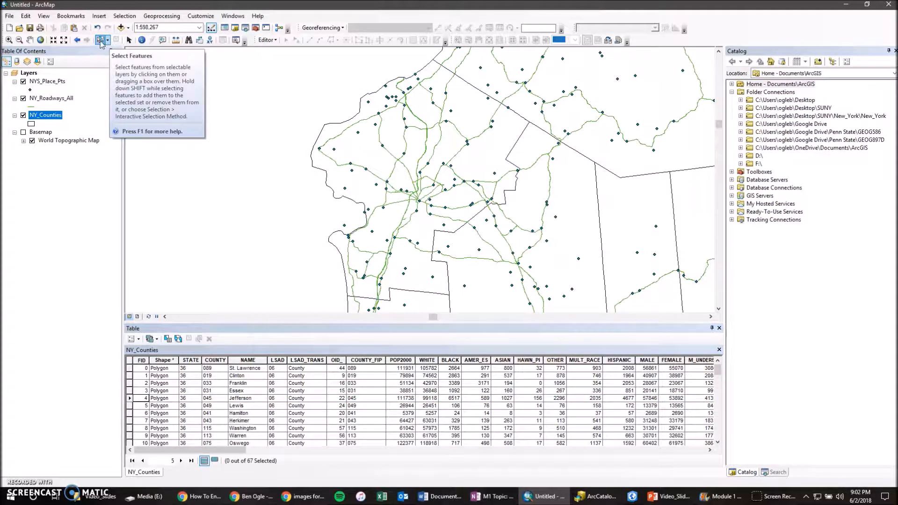
- Select the features of all layers around Jefferson County with Select by Rectangle, and clear that selection
click(108, 41)
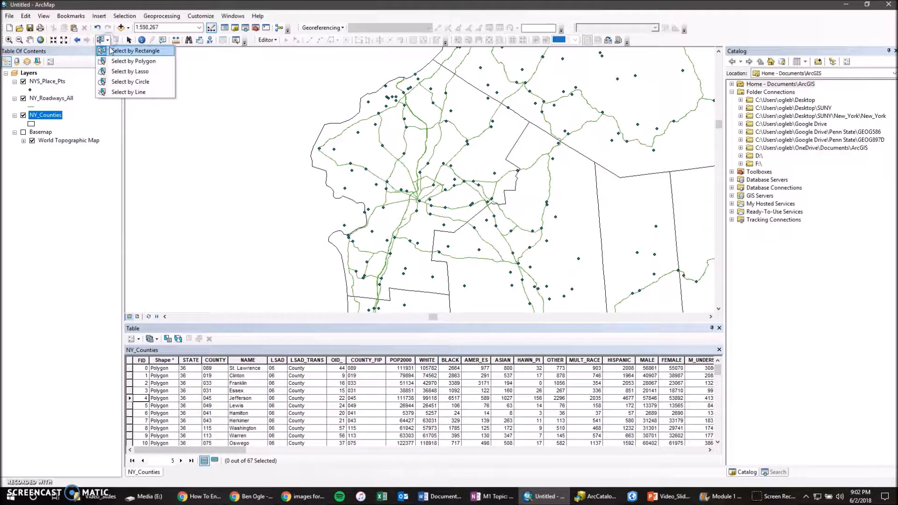
click(129, 50)
drag(268, 77, 511, 284)
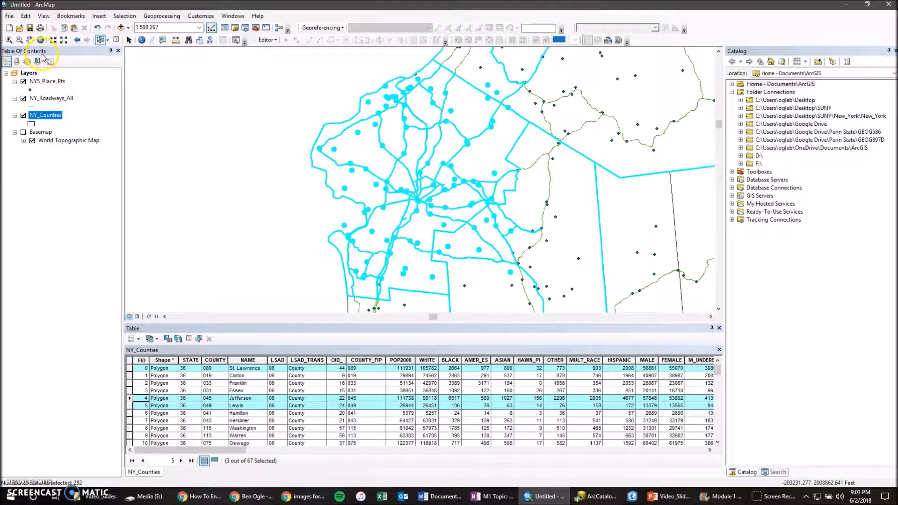
click(116, 41)
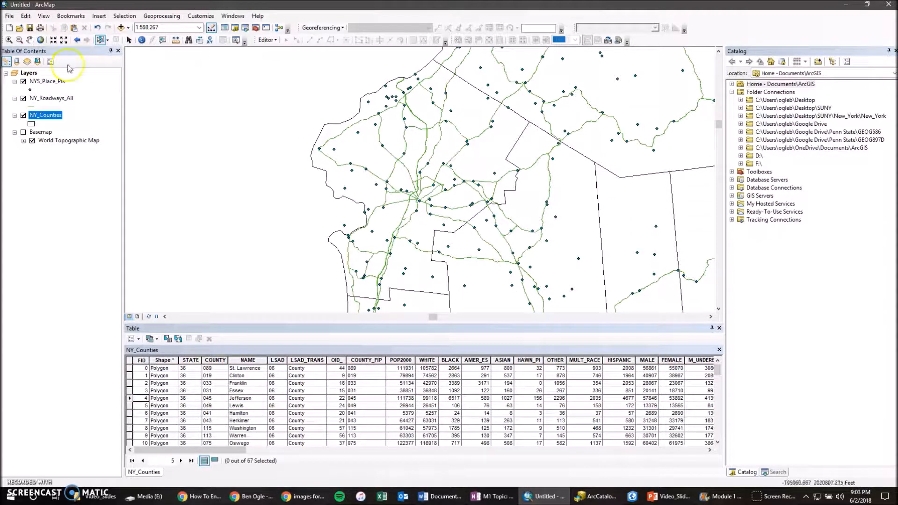
- Box-select features around Jefferson County, list layers by selection, and clear NY_Counties, NYS_Place_Pts and the remaining roadways before restoring the drawing-order list
drag(234, 81, 465, 210)
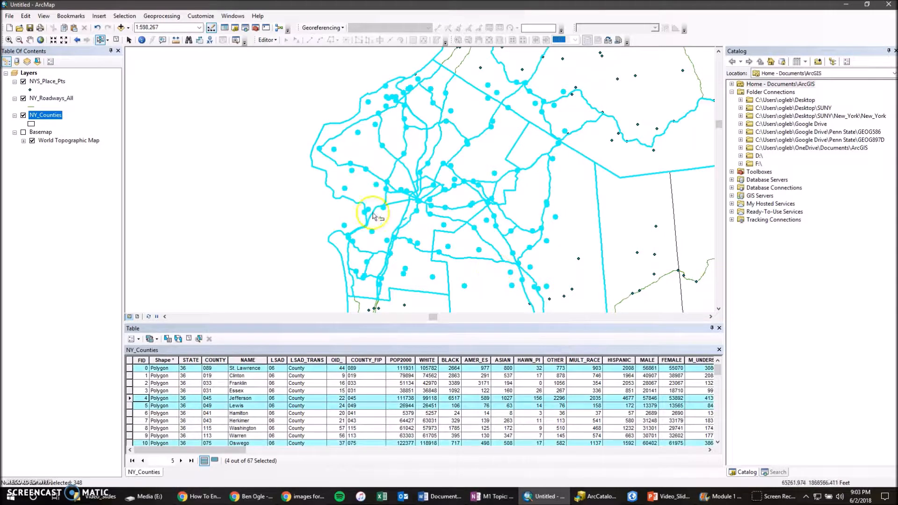
click(37, 61)
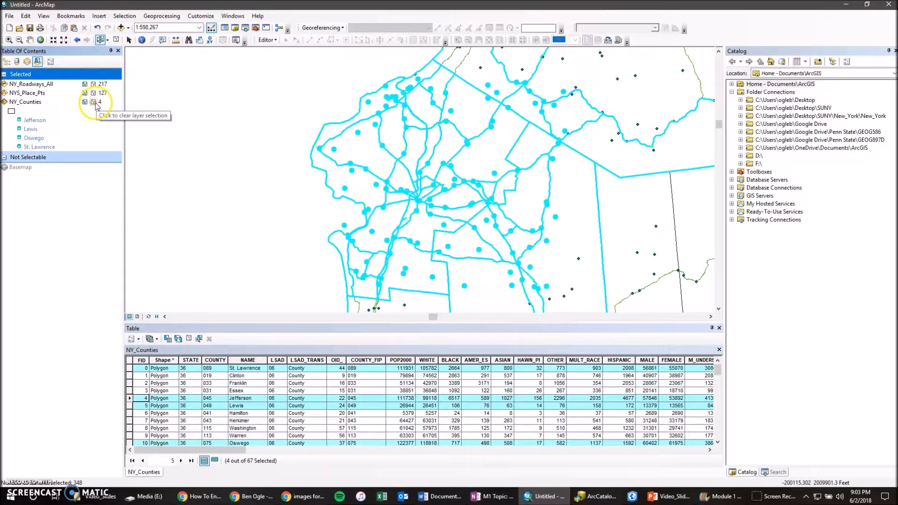
click(94, 102)
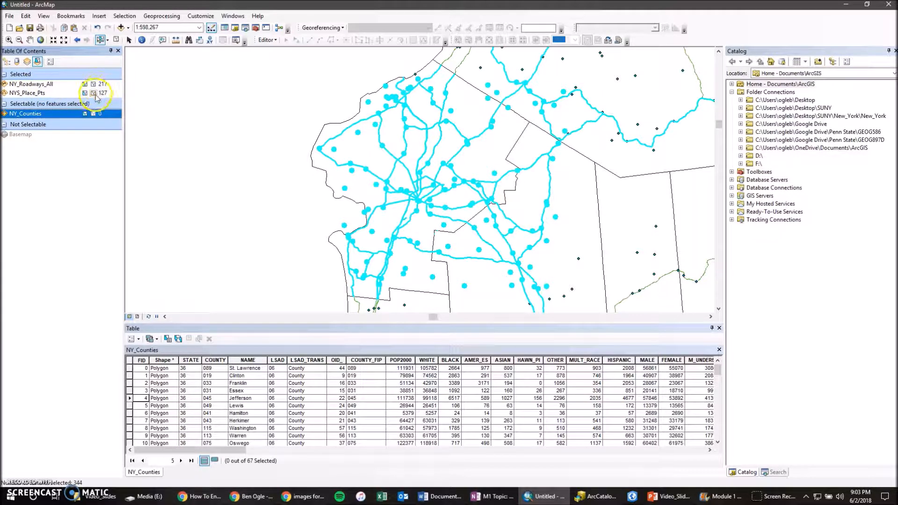
click(95, 94)
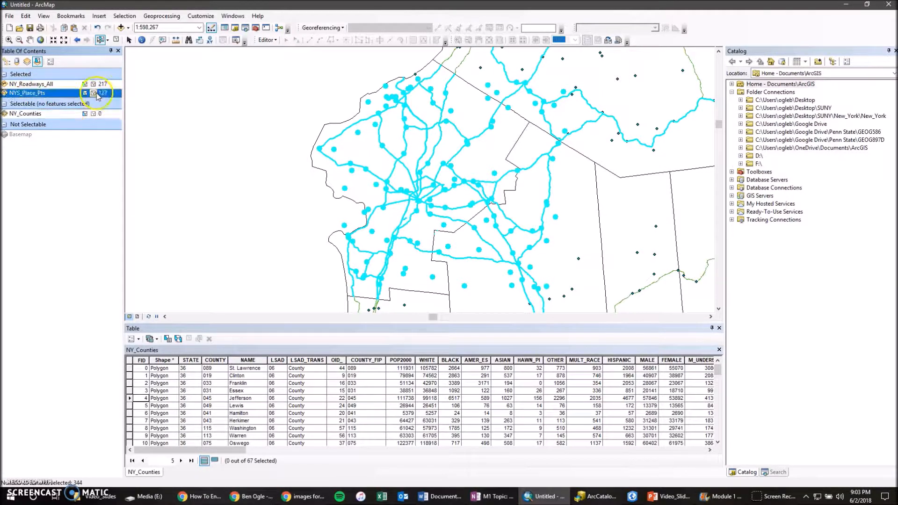
click(116, 41)
click(6, 62)
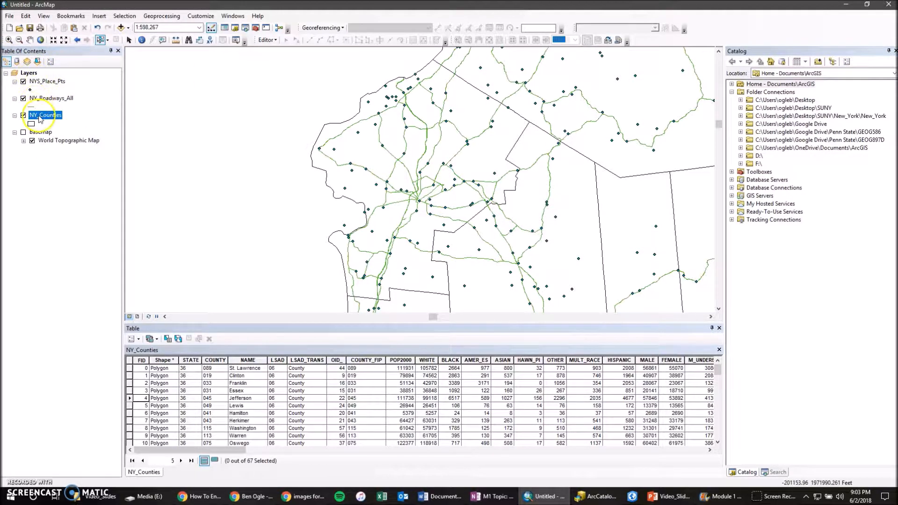
- Make NY_Roadways_All the only selectable layer and test it with a box selection around Jefferson County, clearing the selected roads
right_click(49, 99)
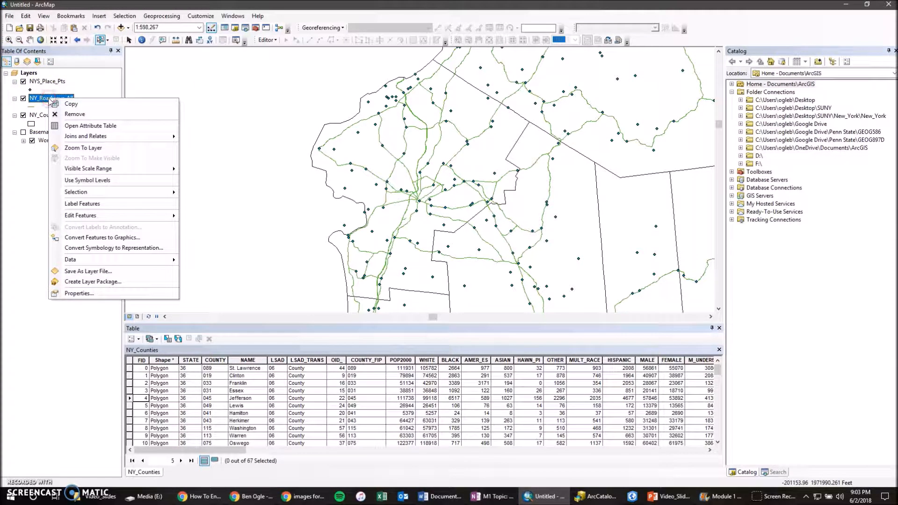
mouse_move(117, 192)
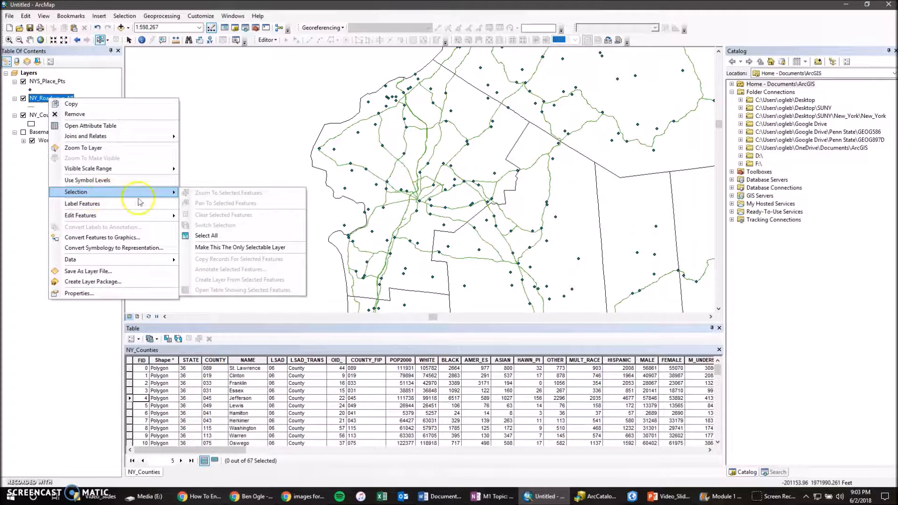
click(263, 252)
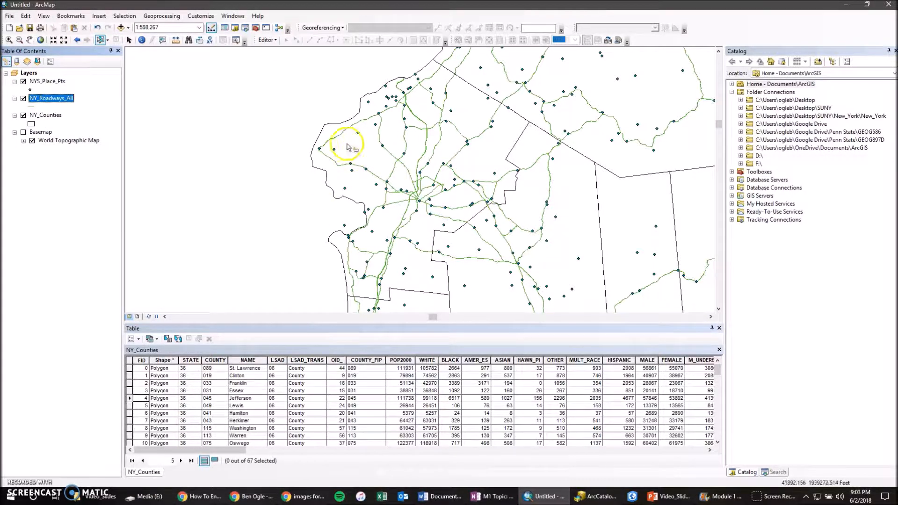
right_click(68, 99)
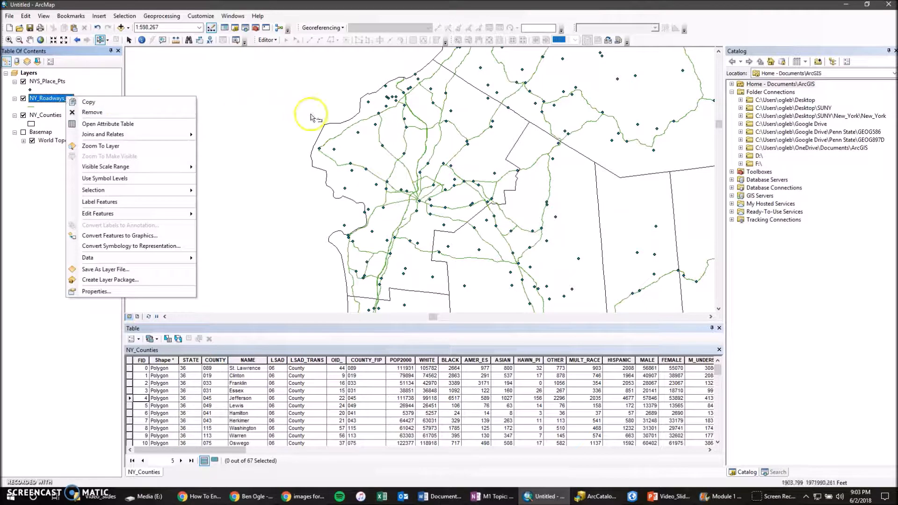
mouse_move(174, 196)
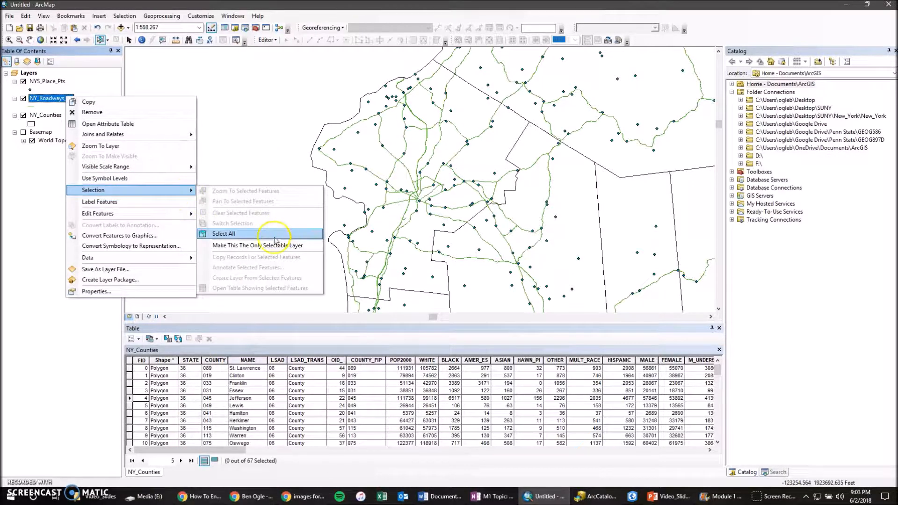
click(310, 5)
drag(265, 70, 518, 281)
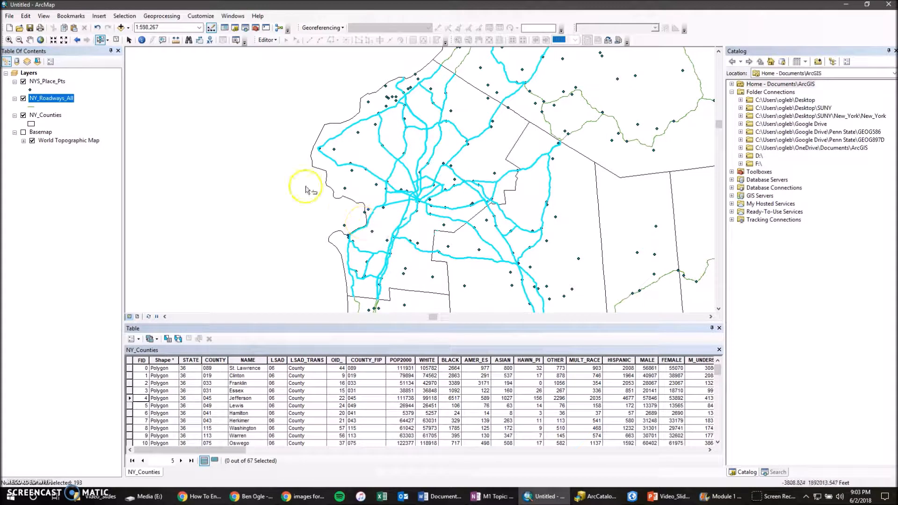
click(116, 40)
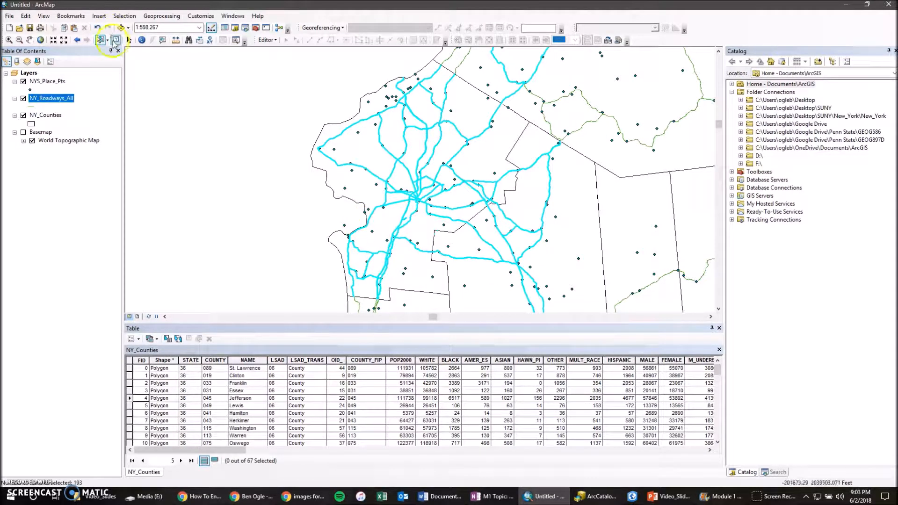
- Zoom the map to the full extent of the NY_Counties layer
right_click(39, 117)
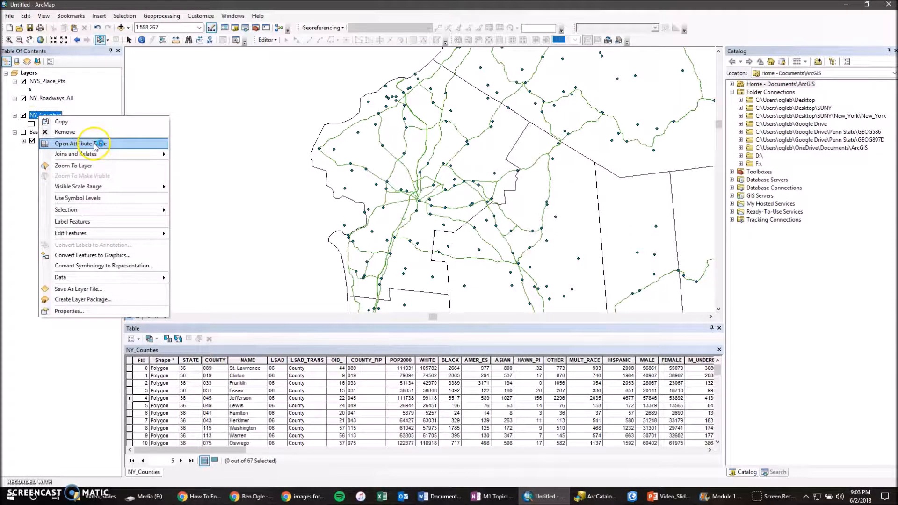
mouse_move(92, 159)
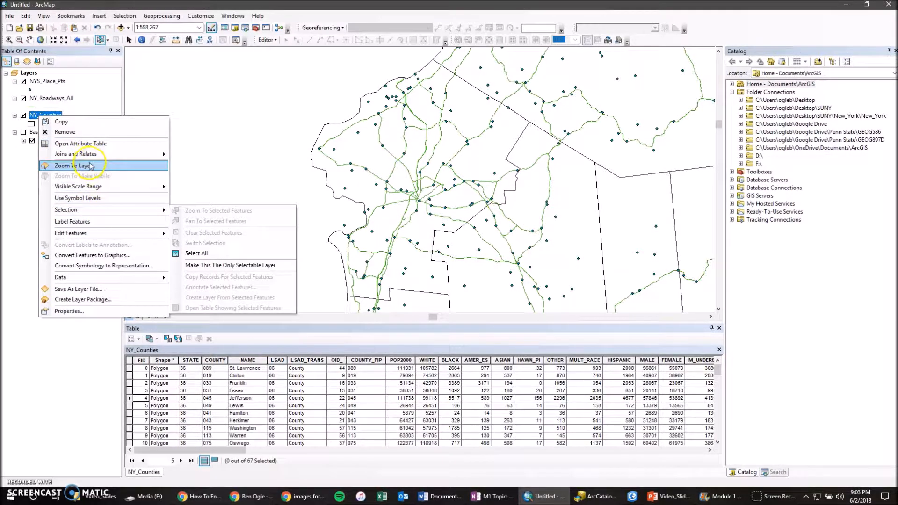
click(73, 166)
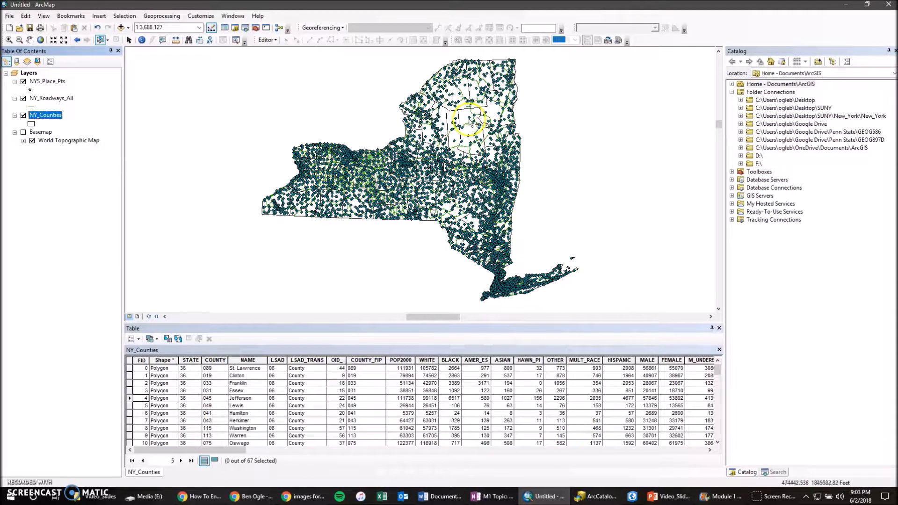
- Sort the NY_Counties table by POP2000 in descending order, and try selecting the records from Queens to Suffolk before clearing them
mouse_move(224, 459)
mouse_down()
mouse_move(368, 472)
mouse_move(243, 464)
mouse_move(260, 463)
mouse_up()
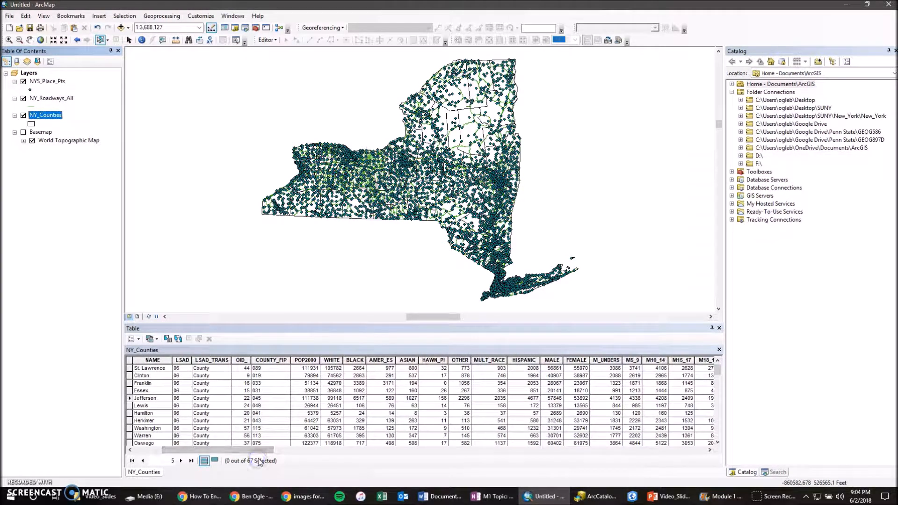
right_click(304, 359)
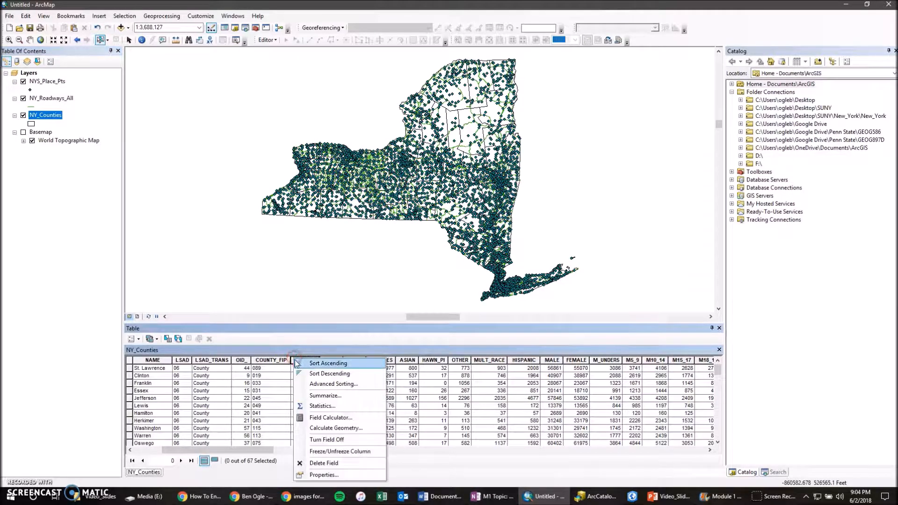
click(330, 374)
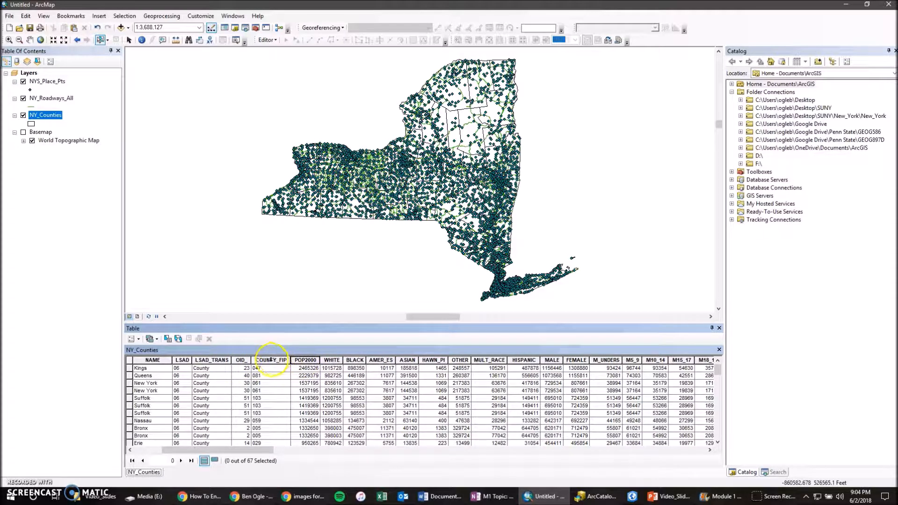
drag(129, 376, 131, 406)
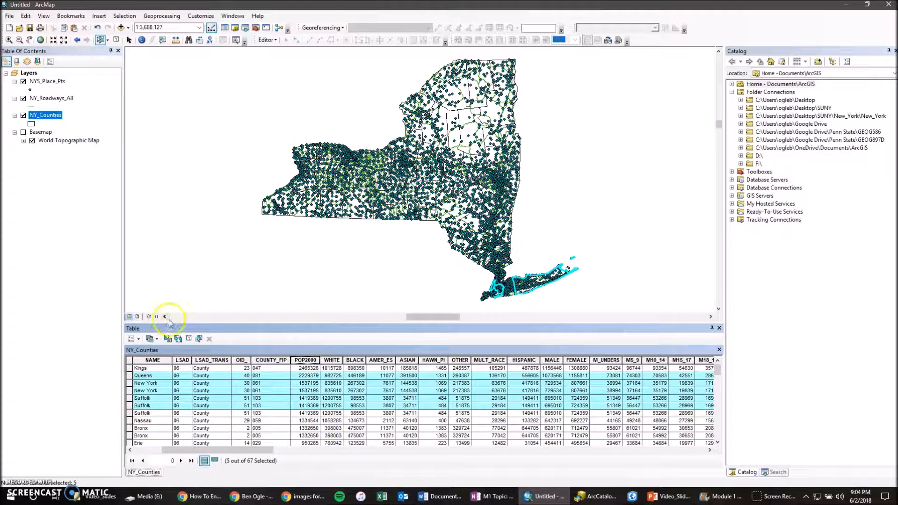
click(189, 339)
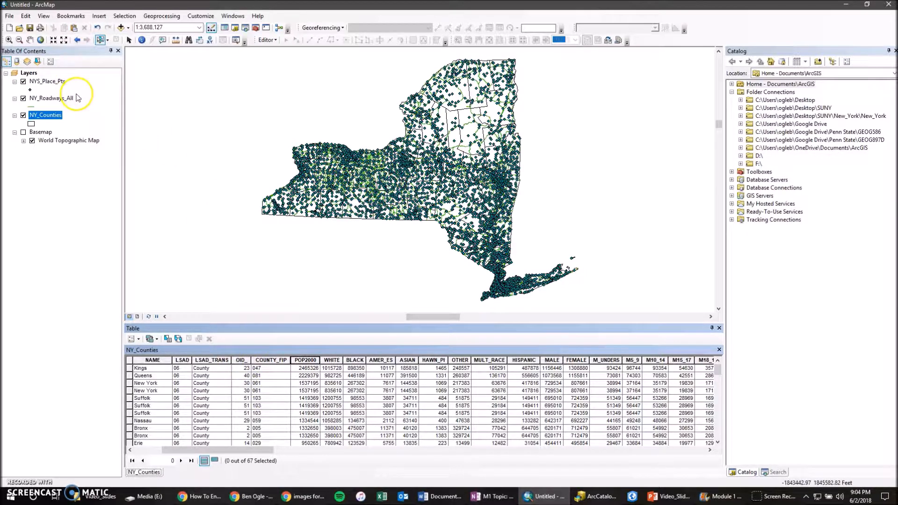
click(9, 15)
click(25, 16)
click(10, 16)
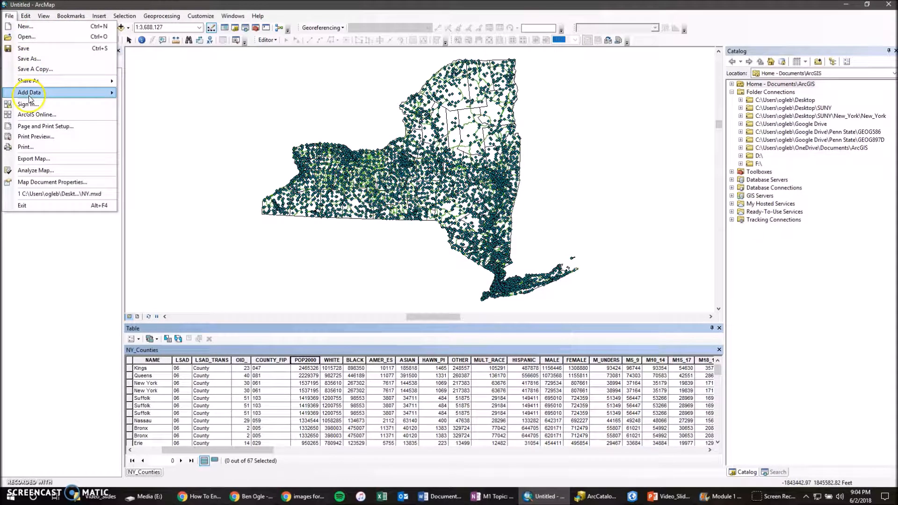
mouse_move(31, 95)
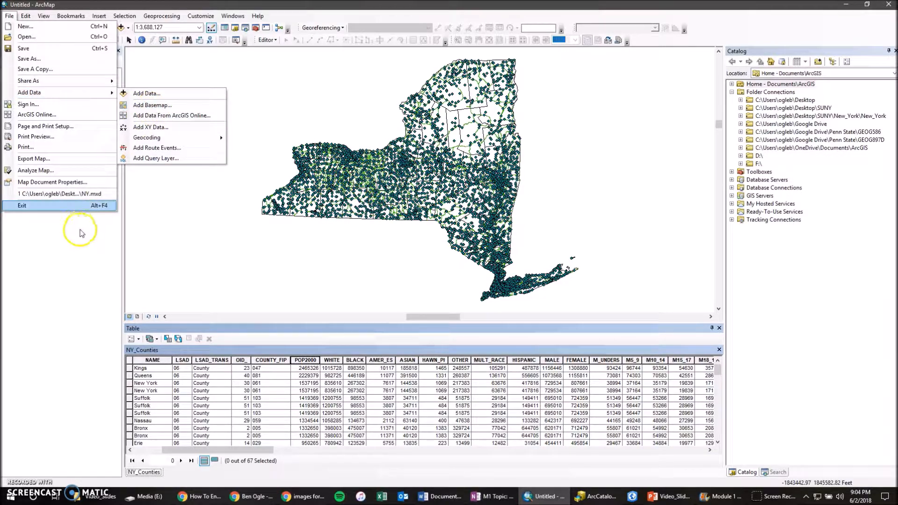
click(61, 257)
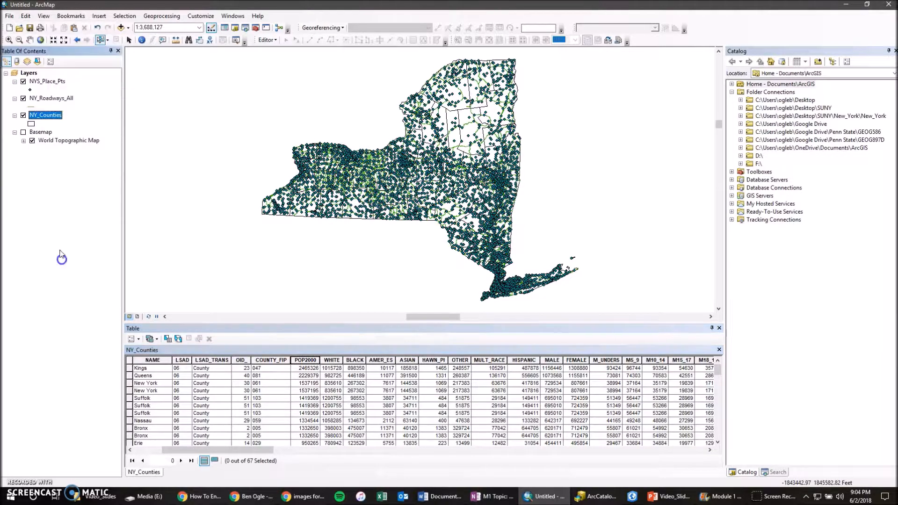
- Open the ArcGIS Online data browser to add data and look over its featured layers
click(11, 18)
mouse_move(35, 93)
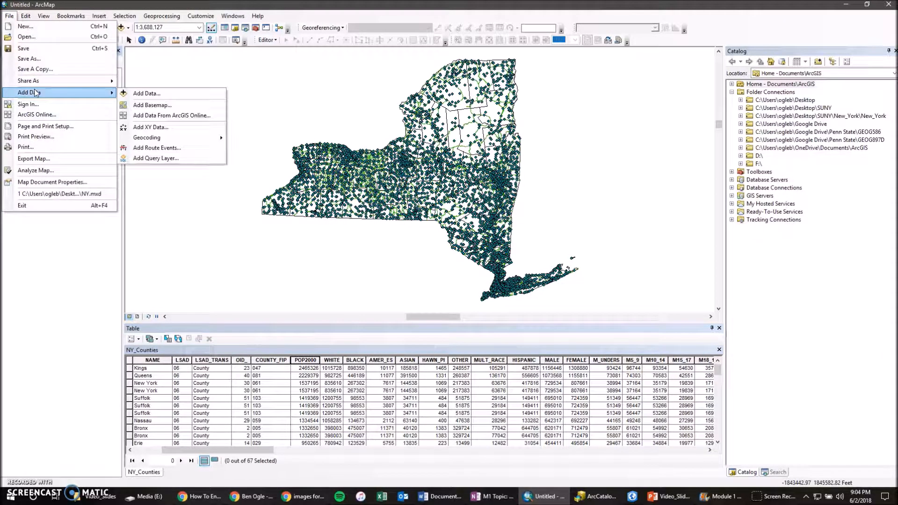
click(160, 117)
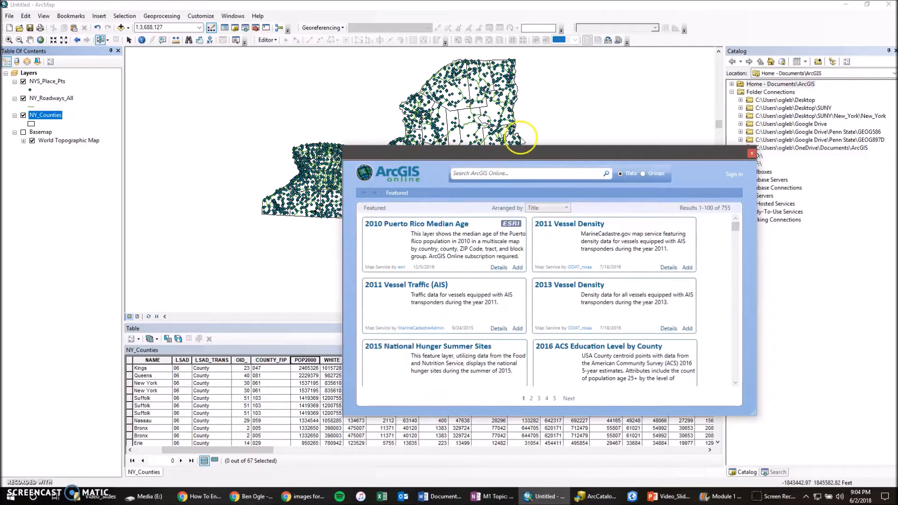
drag(518, 152, 408, 121)
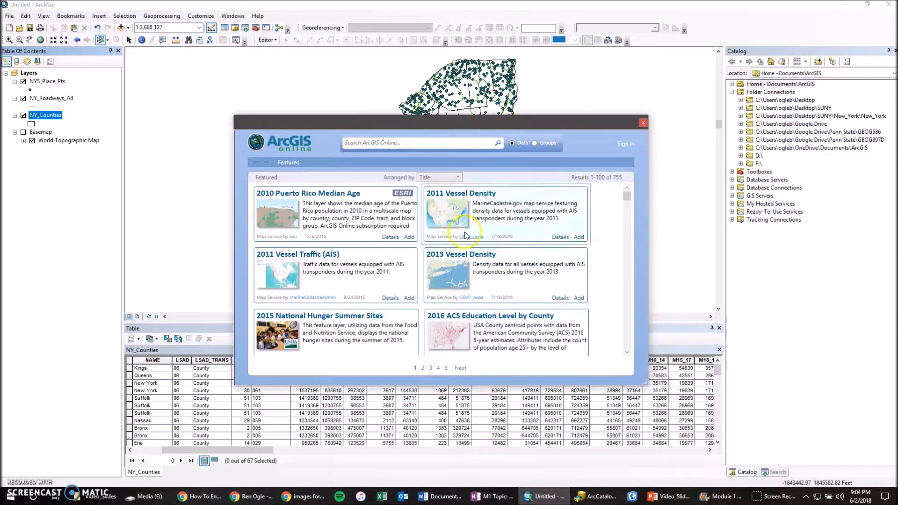
mouse_move(627, 196)
mouse_down()
mouse_move(629, 207)
mouse_move(631, 190)
mouse_up()
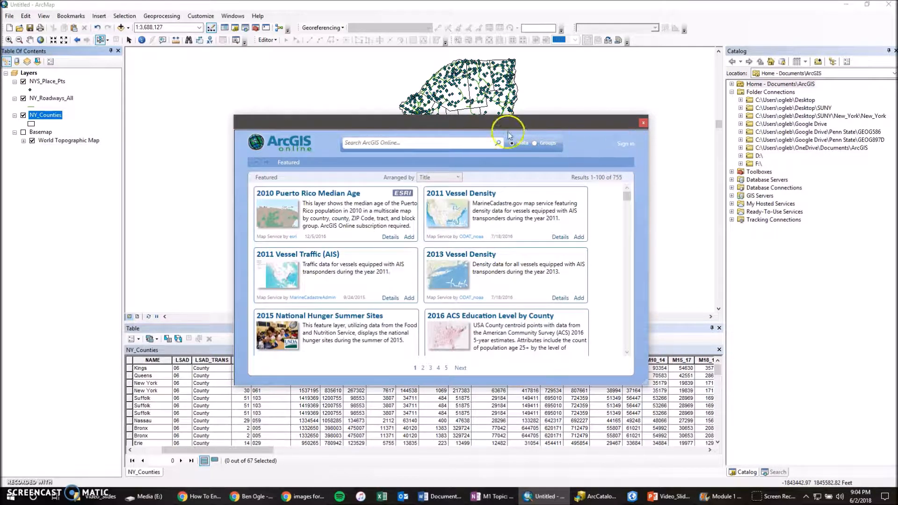
- Search ArcGIS Online for "state" and add the USA States (Generalized) layer to the map, accepting the coordinate system warning
click(436, 142)
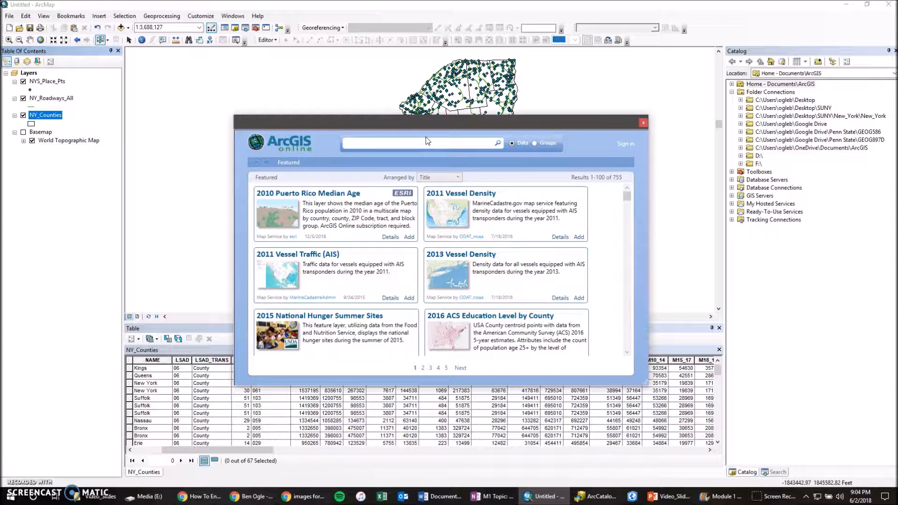
text(state)
key(Return)
click(424, 127)
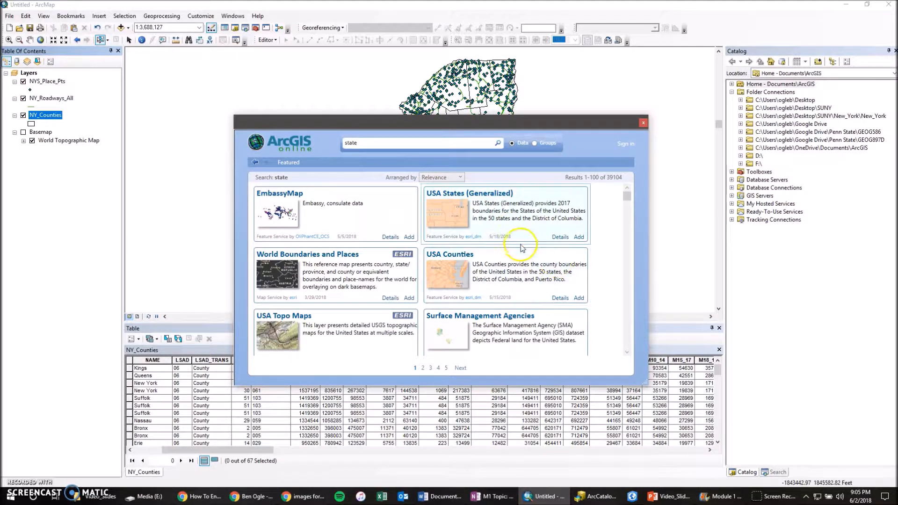
click(578, 237)
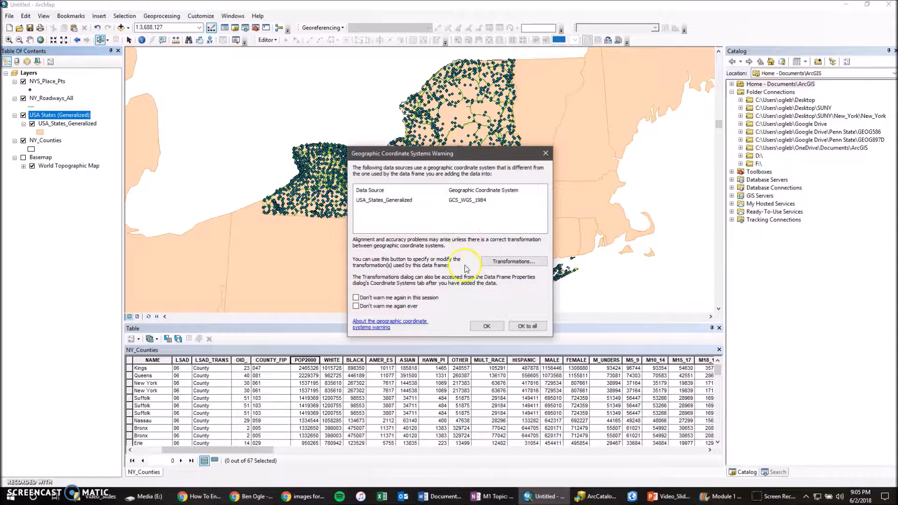
click(490, 326)
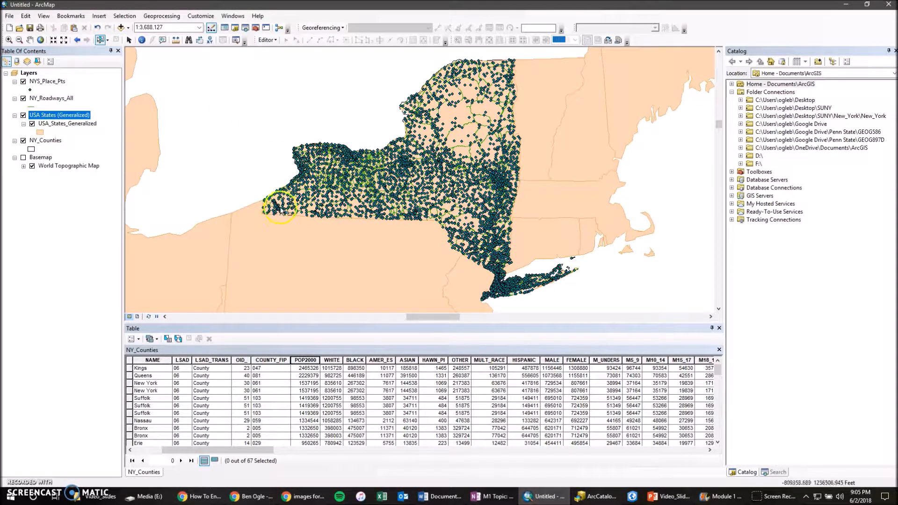
- Give USA_States_Generalized the Hollow symbol with an outline width of 4, and turn on the Basemap group
click(40, 134)
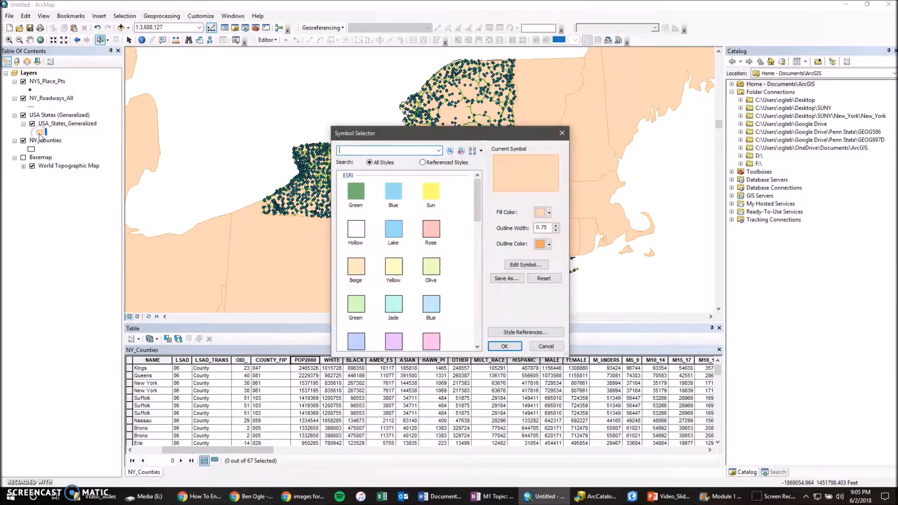
click(356, 230)
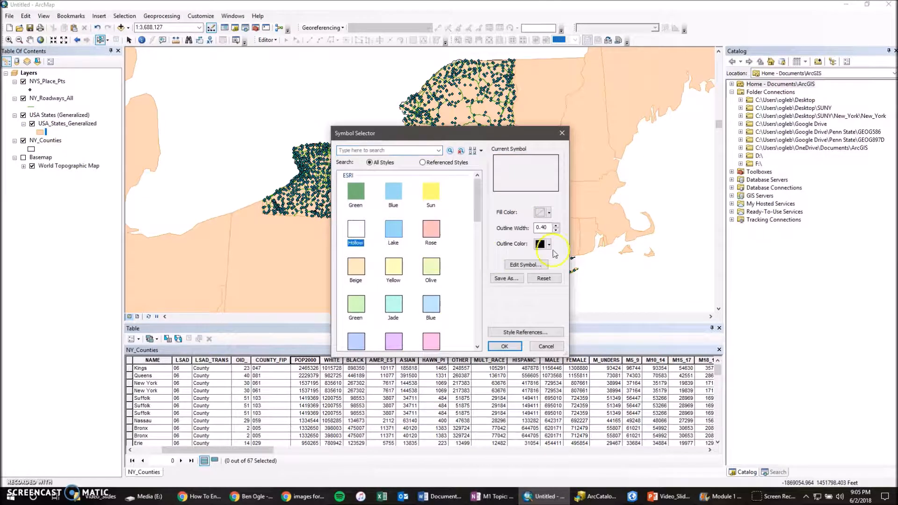
text(4)
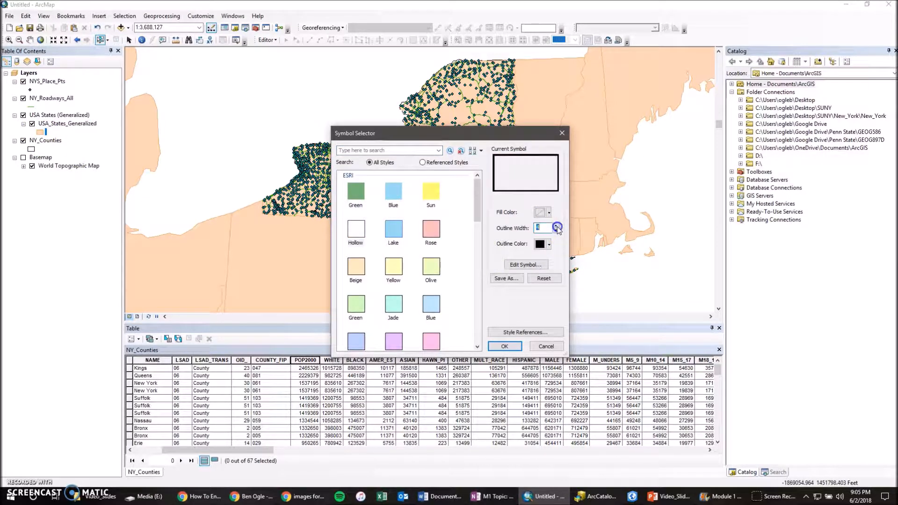
click(503, 346)
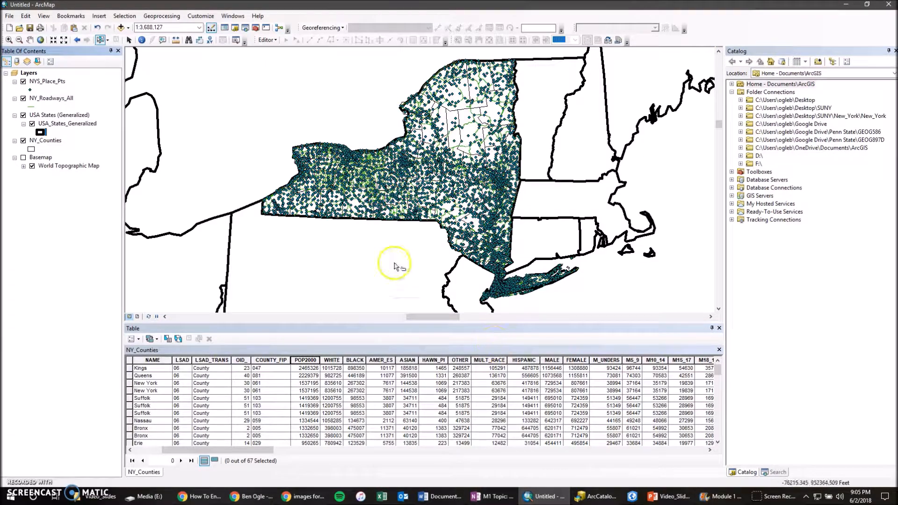
click(24, 158)
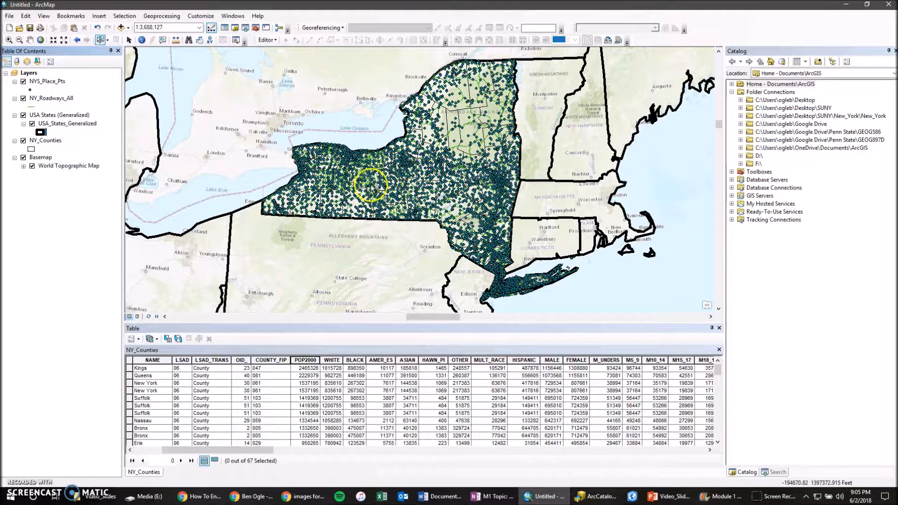
- Save the map as an ArcMap Document named New_York in the SUNY folder on the Desktop
click(10, 18)
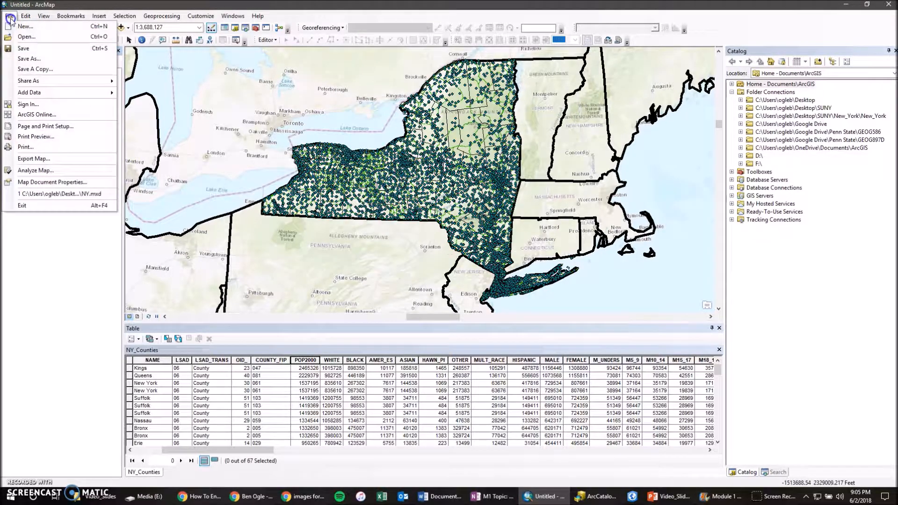
click(28, 48)
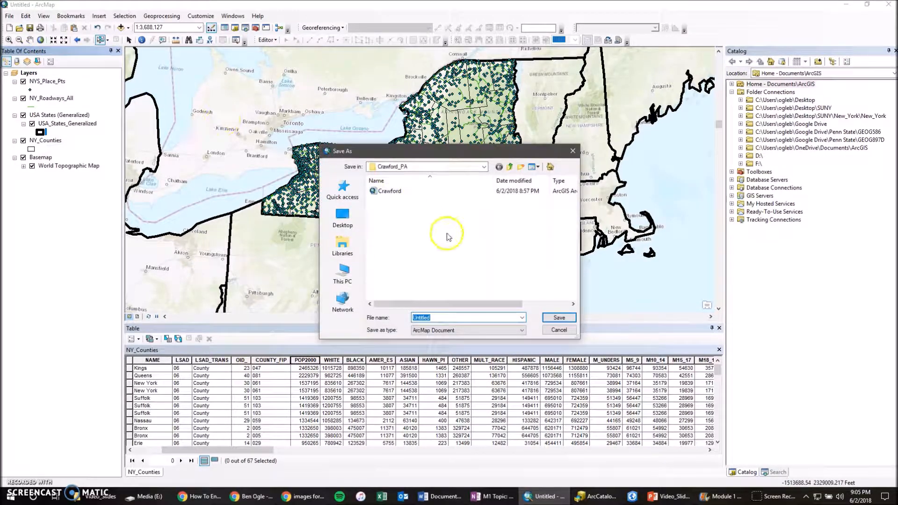
click(477, 166)
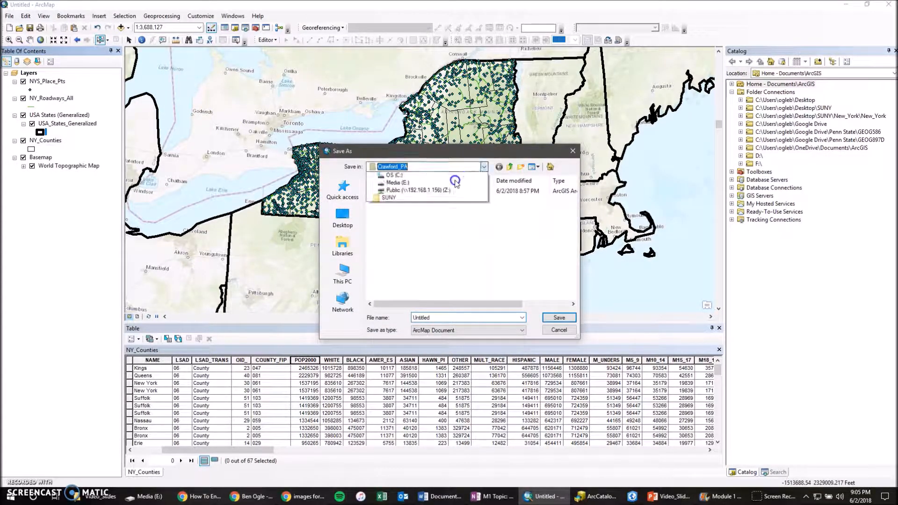
click(411, 256)
click(484, 169)
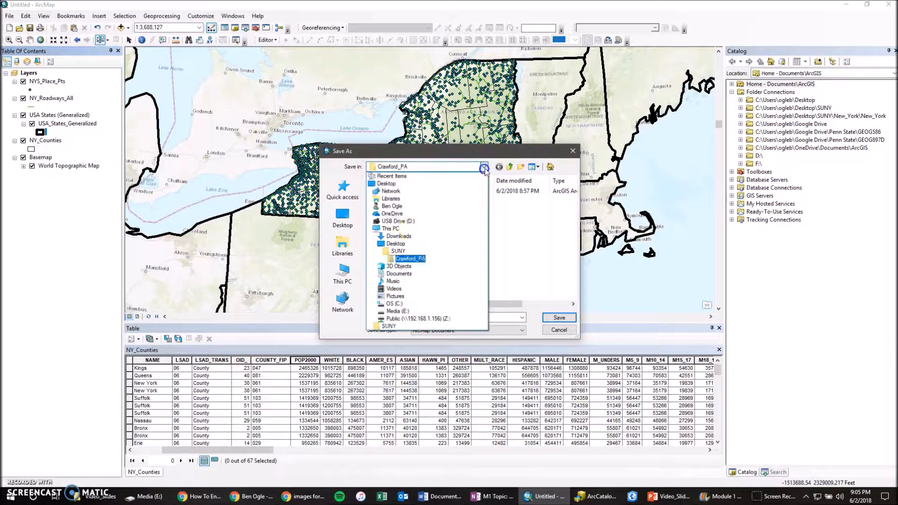
click(401, 249)
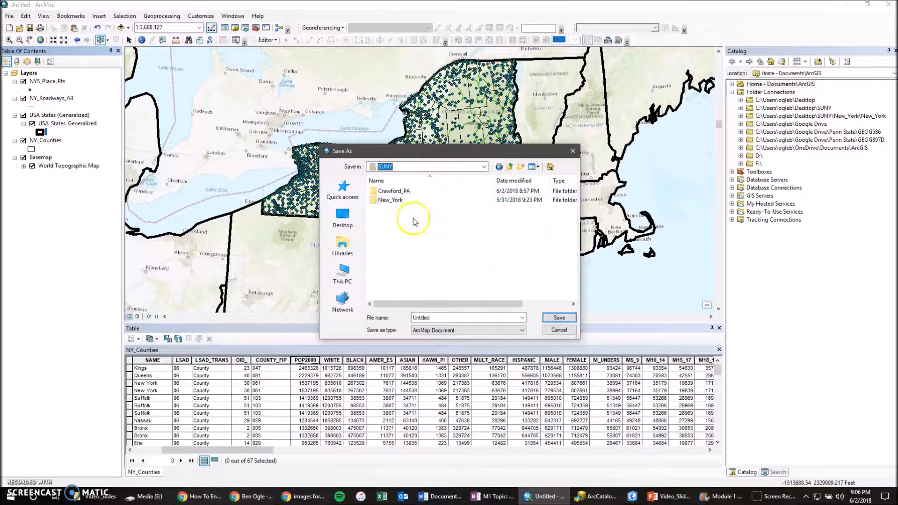
double_click(431, 318)
text(N)
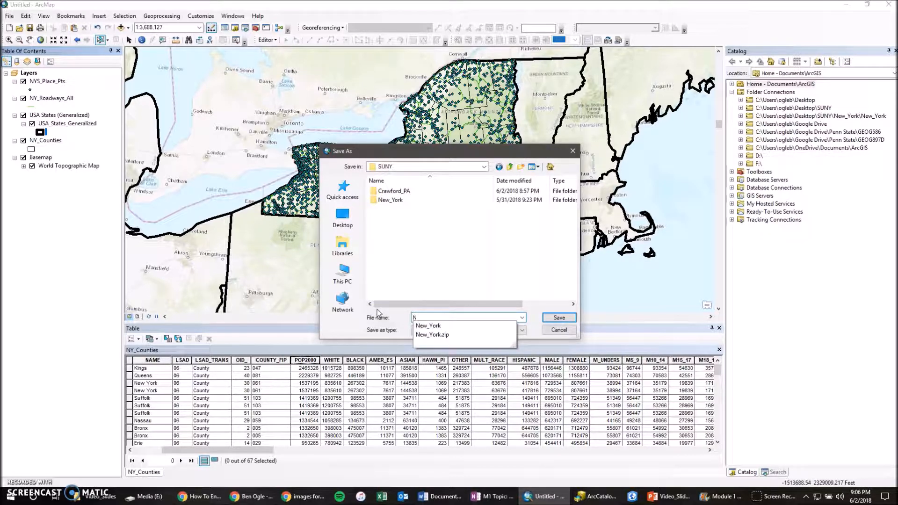
text(ew_York)
click(439, 263)
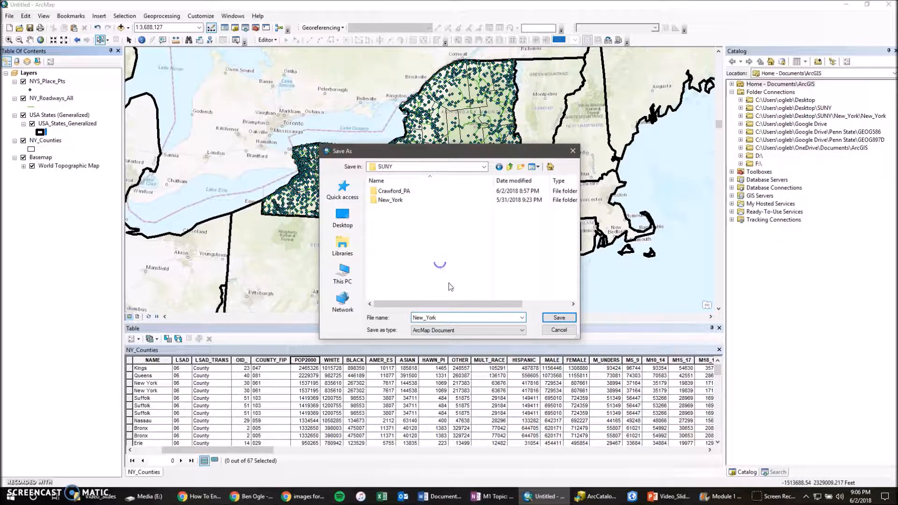
click(442, 332)
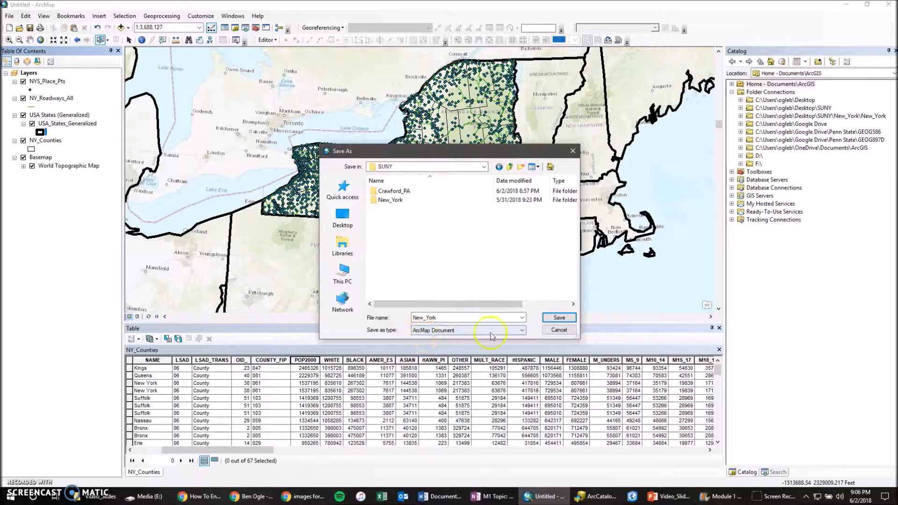
click(550, 321)
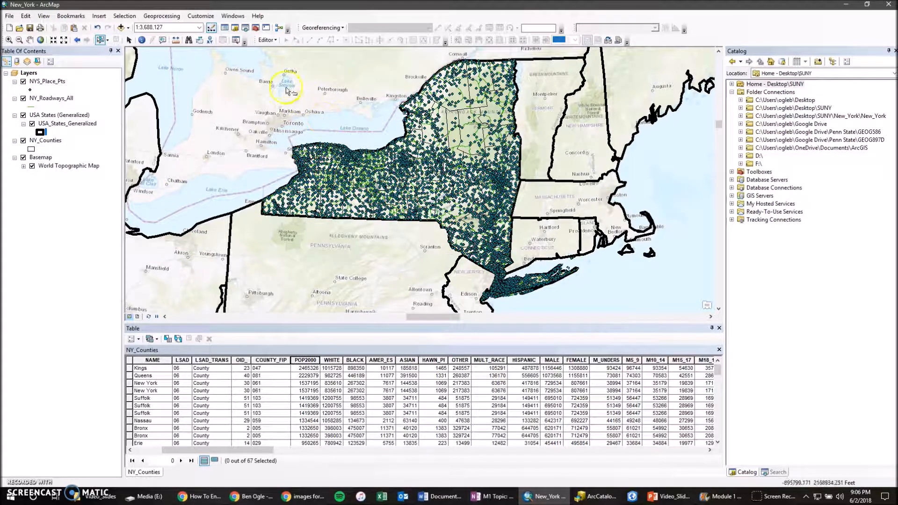
click(257, 16)
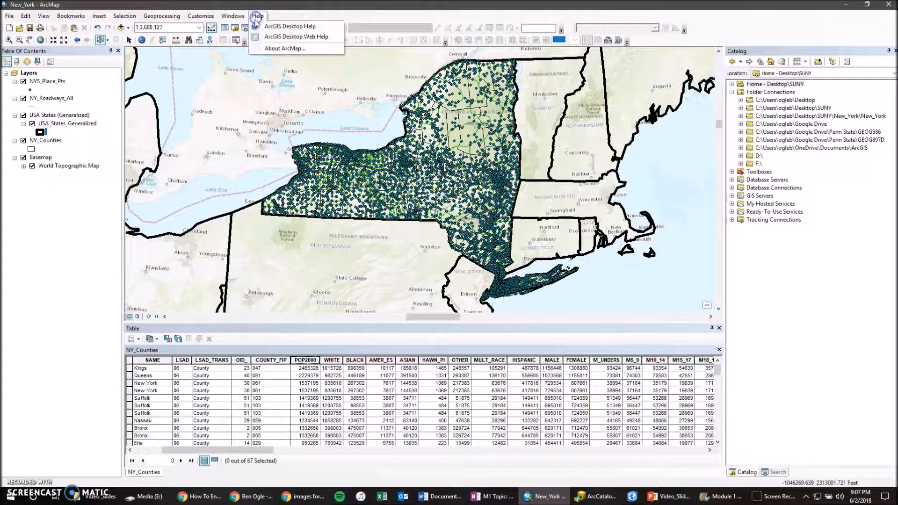
click(280, 5)
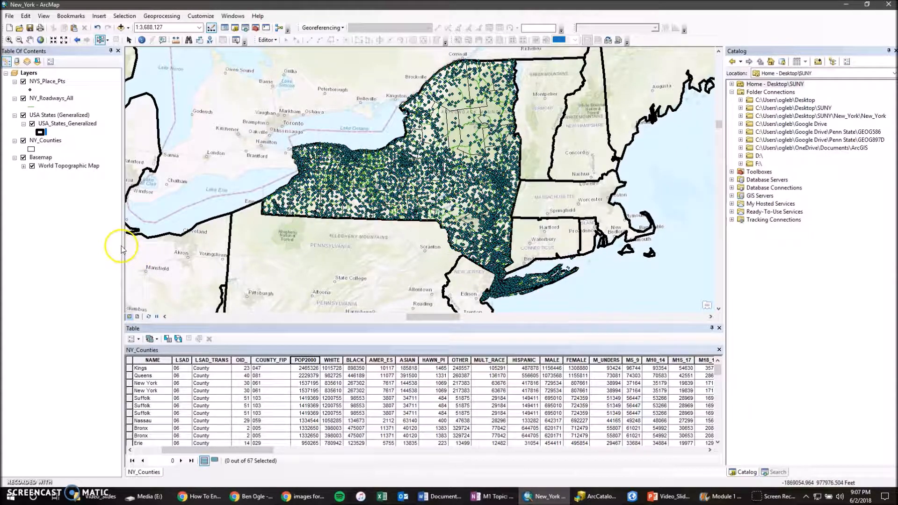